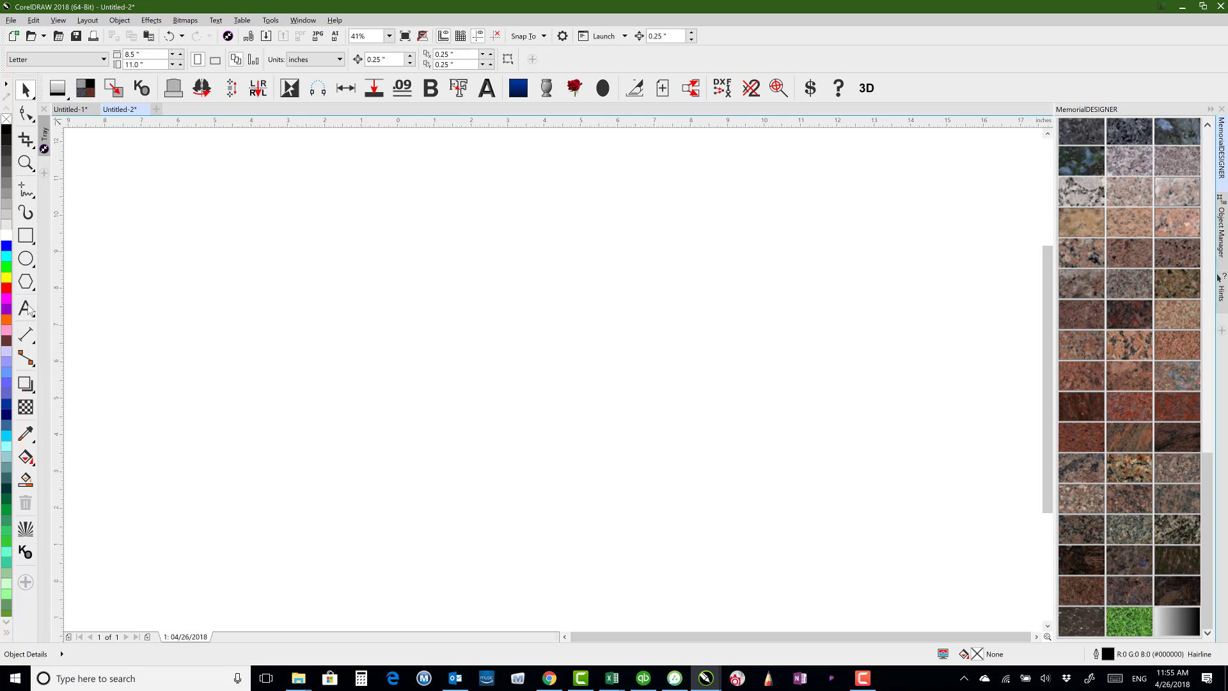
# - Create a paragraph text frame about 8.4 by 5.3 inches containing THIS IS A PARAGRAPH
pyautogui.click(25, 308)
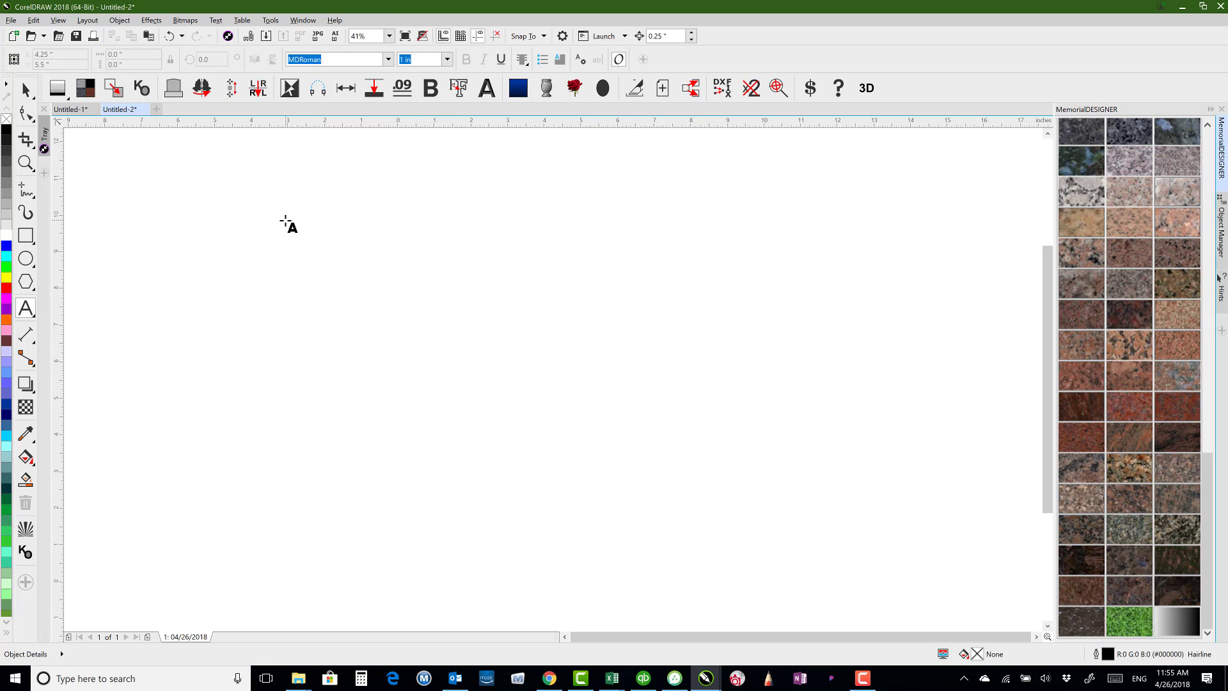
pyautogui.moveTo(284, 207); pyautogui.dragTo(595, 401)
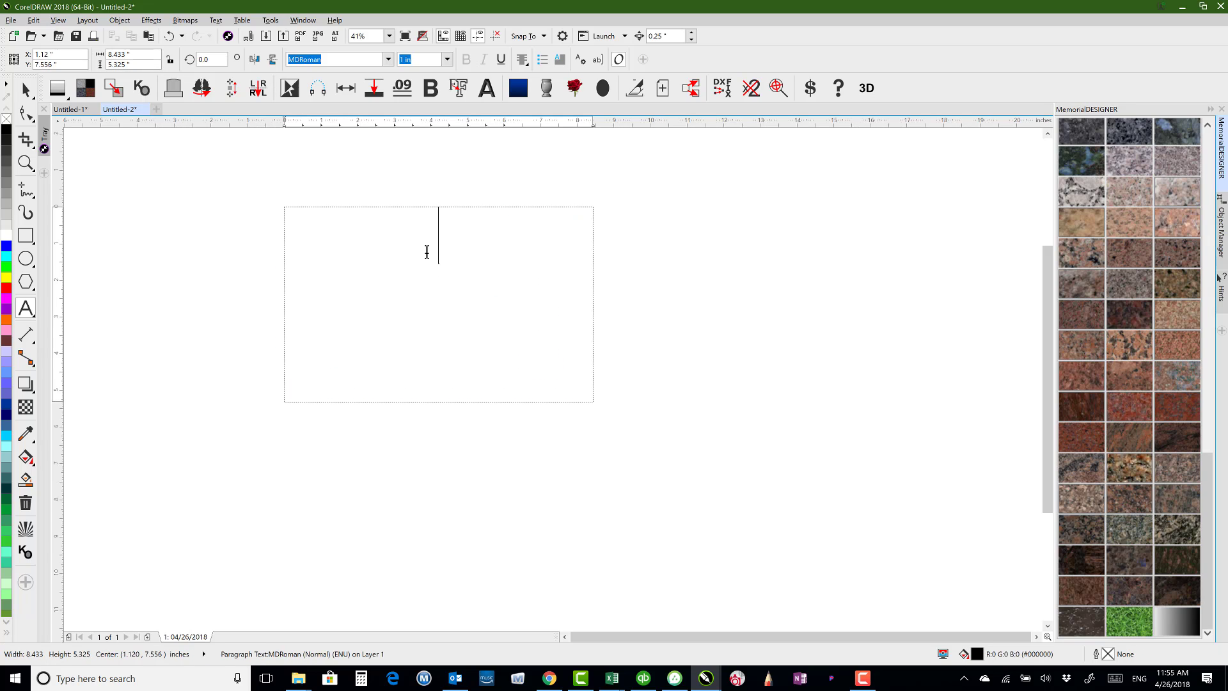
pyautogui.write('THIS IS ')
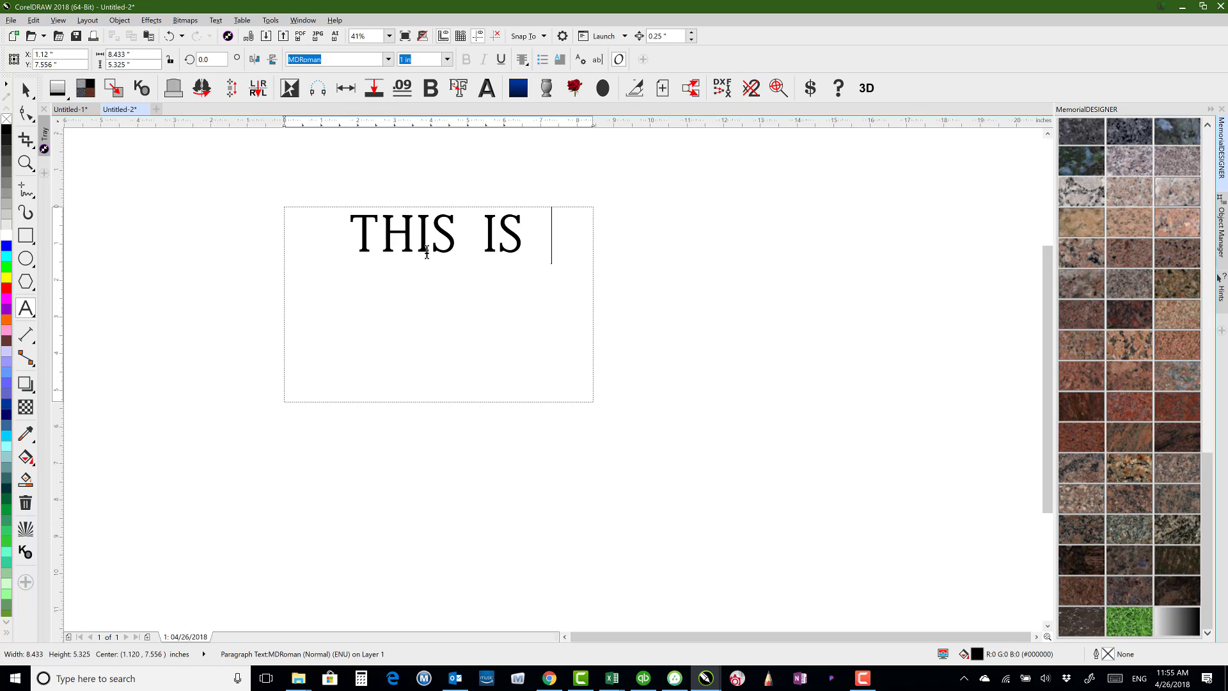
pyautogui.write('A PARAGRAPH')
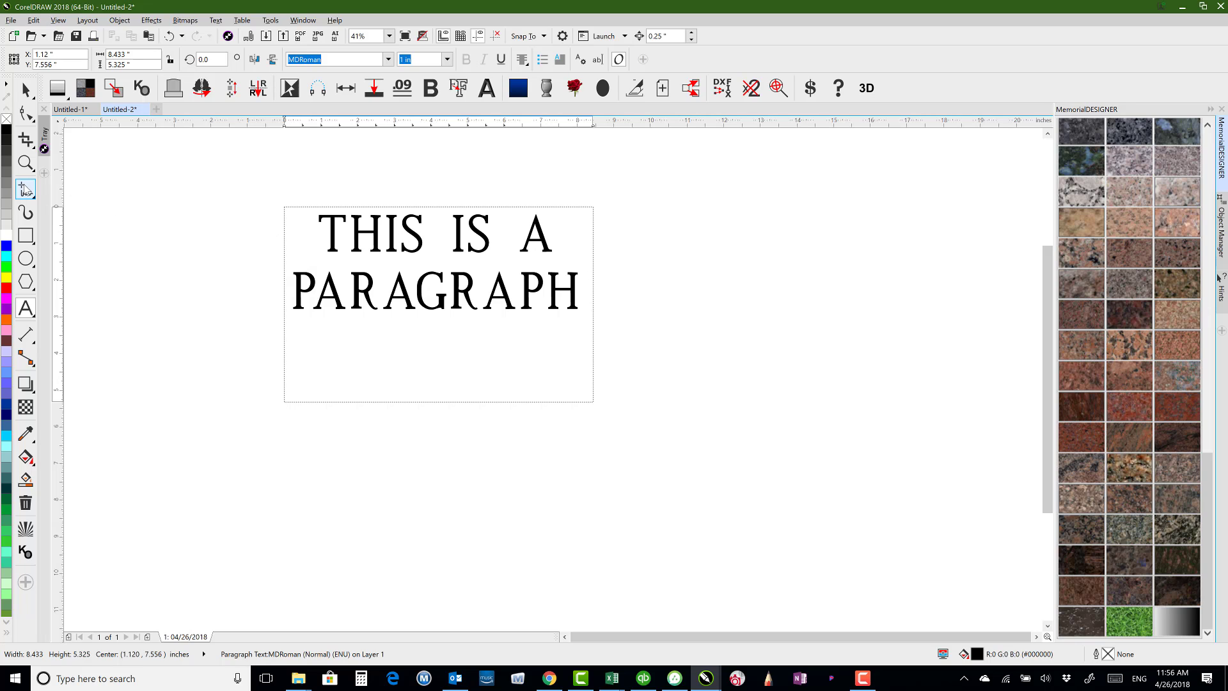
# - Draw a closed freehand foot outline about 4.2 by 8.1 inches beside the paragraph, with five small toe shapes above it
pyautogui.click(26, 189)
pyautogui.scroll(-2, 557, 382)
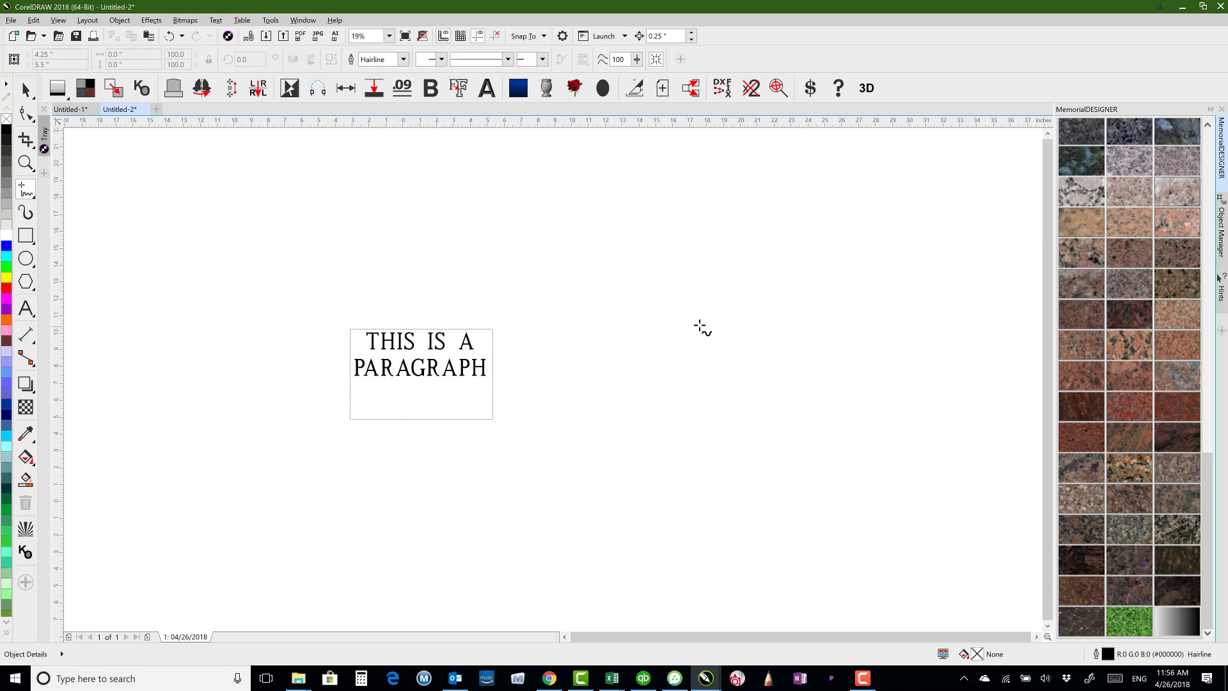
pyautogui.moveTo(700, 326)
pyautogui.mouseDown()
pyautogui.moveTo(664, 332)
pyautogui.moveTo(663, 346)
pyautogui.moveTo(708, 457)
pyautogui.moveTo(734, 433)
pyautogui.moveTo(730, 335)
pyautogui.moveTo(702, 326)
pyautogui.mouseUp()
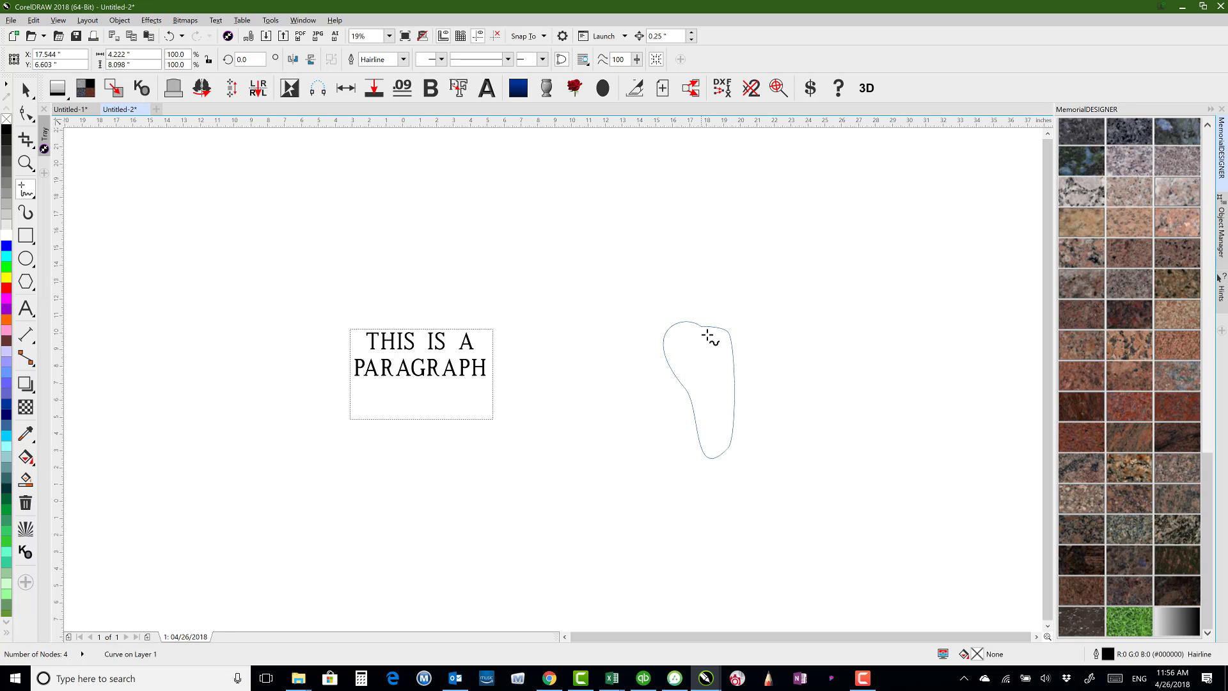
pyautogui.click(665, 300)
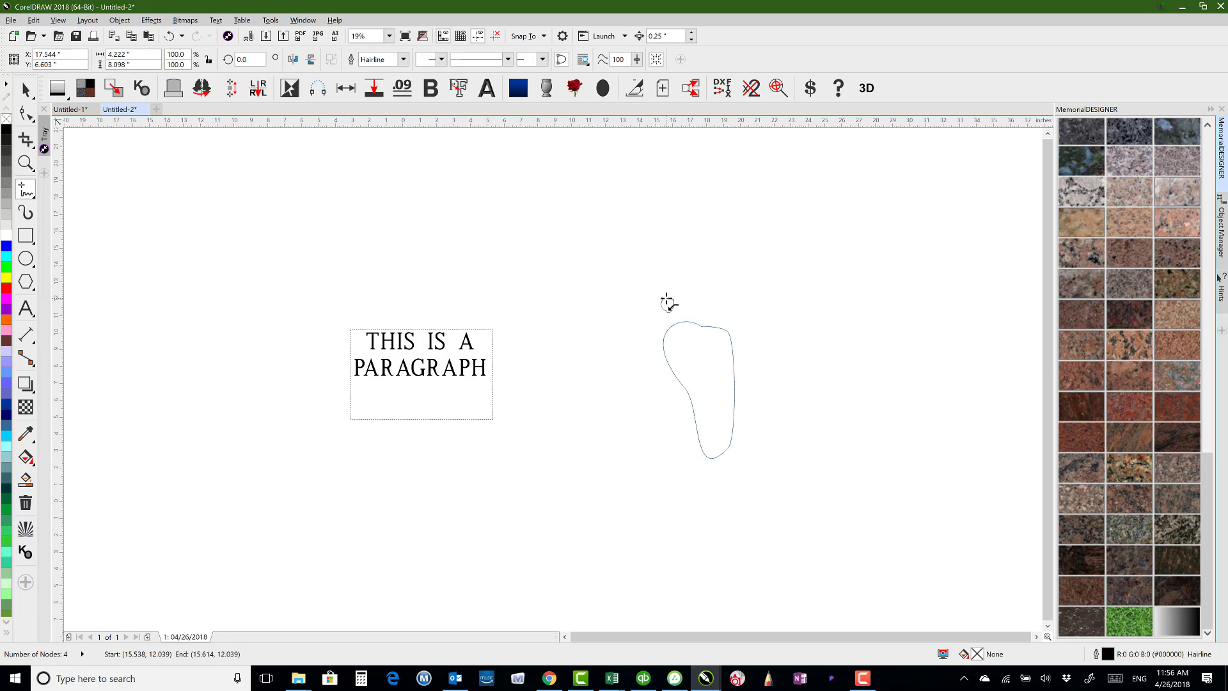
pyautogui.moveTo(667, 304)
pyautogui.mouseDown()
pyautogui.moveTo(740, 329)
pyautogui.moveTo(723, 323)
pyautogui.mouseUp()
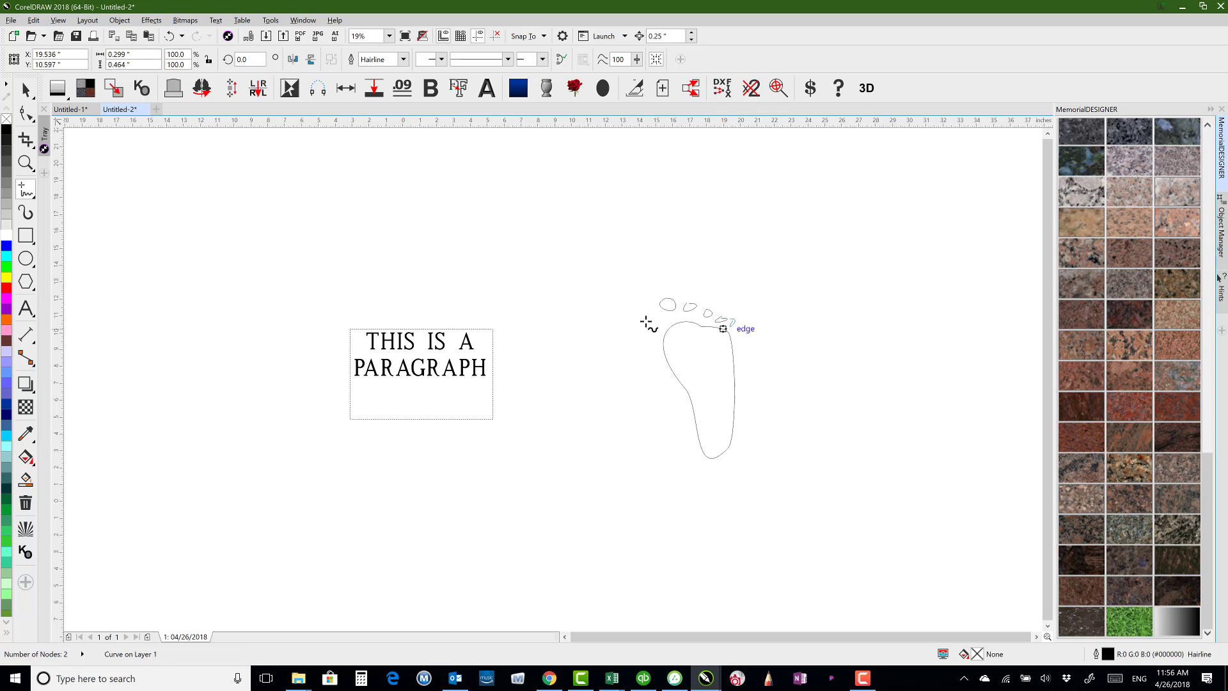
# - Try fitting the text FIT TO PATH along the outside of the foot outline, and undo it
pyautogui.click(26, 309)
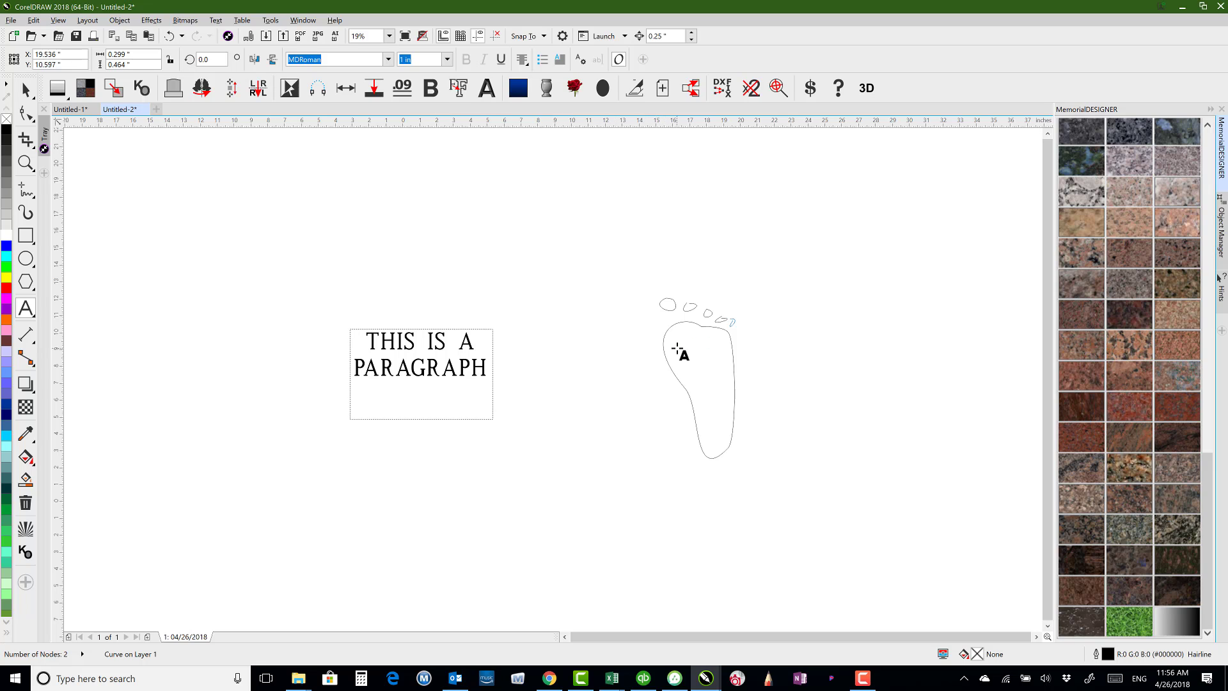
pyautogui.scroll(2, 678, 351)
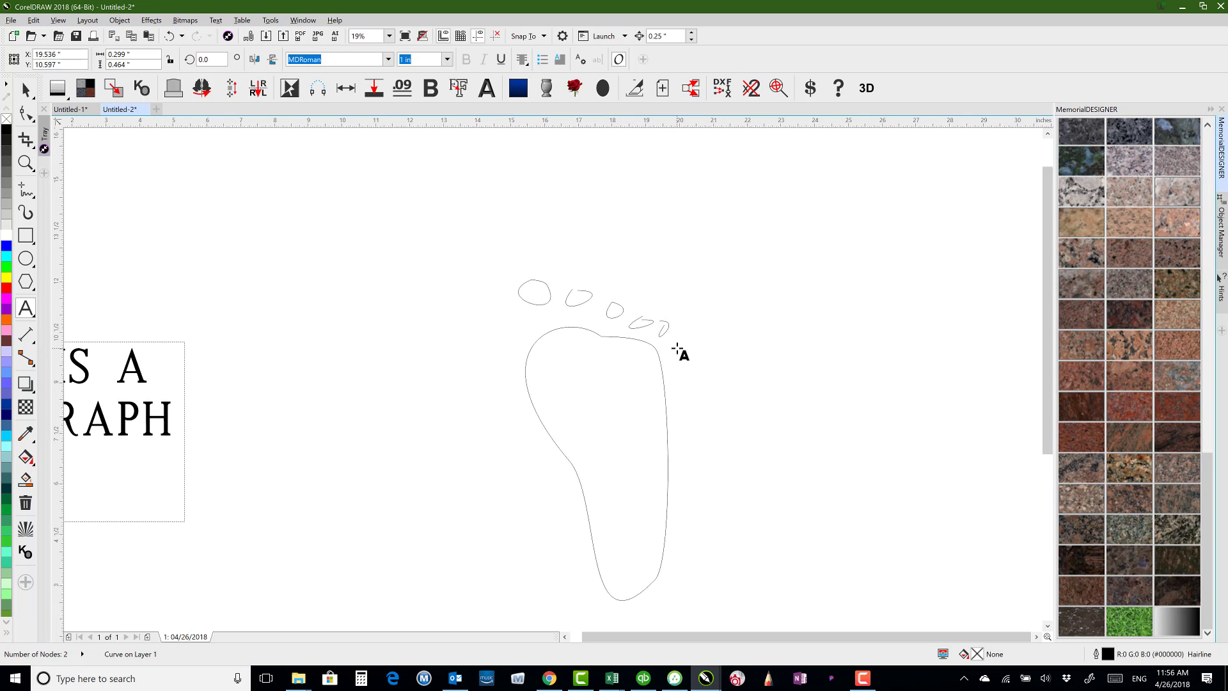
pyautogui.click(525, 378)
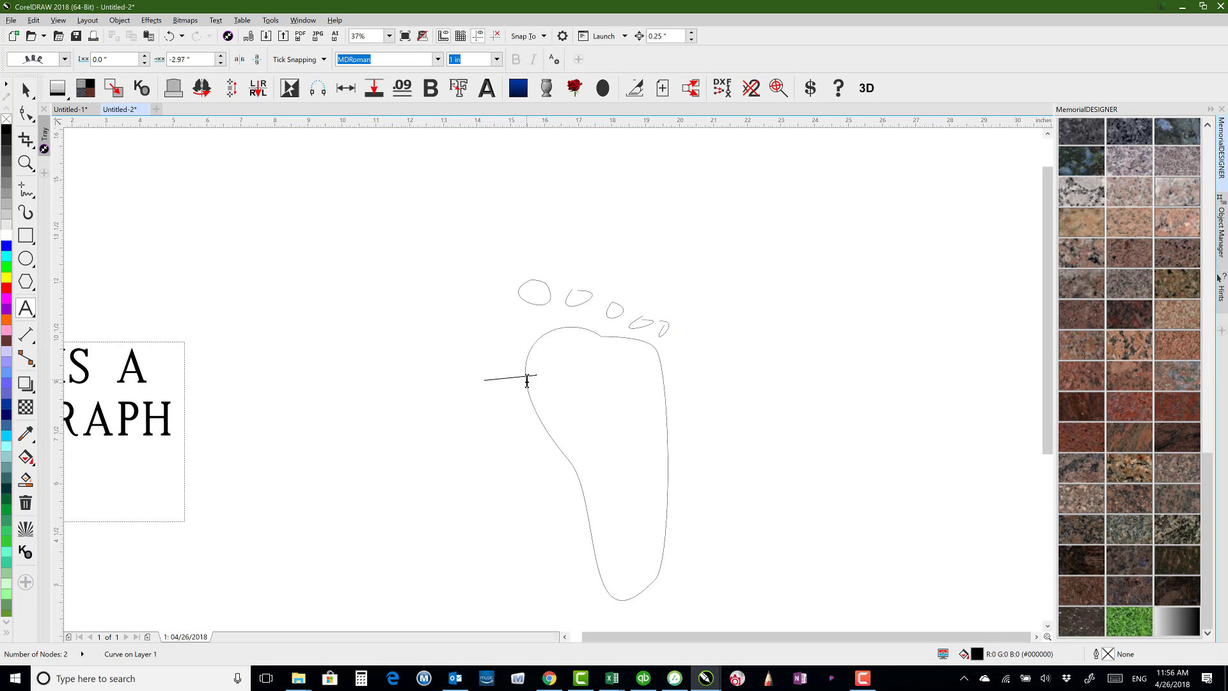
pyautogui.write('FEET')
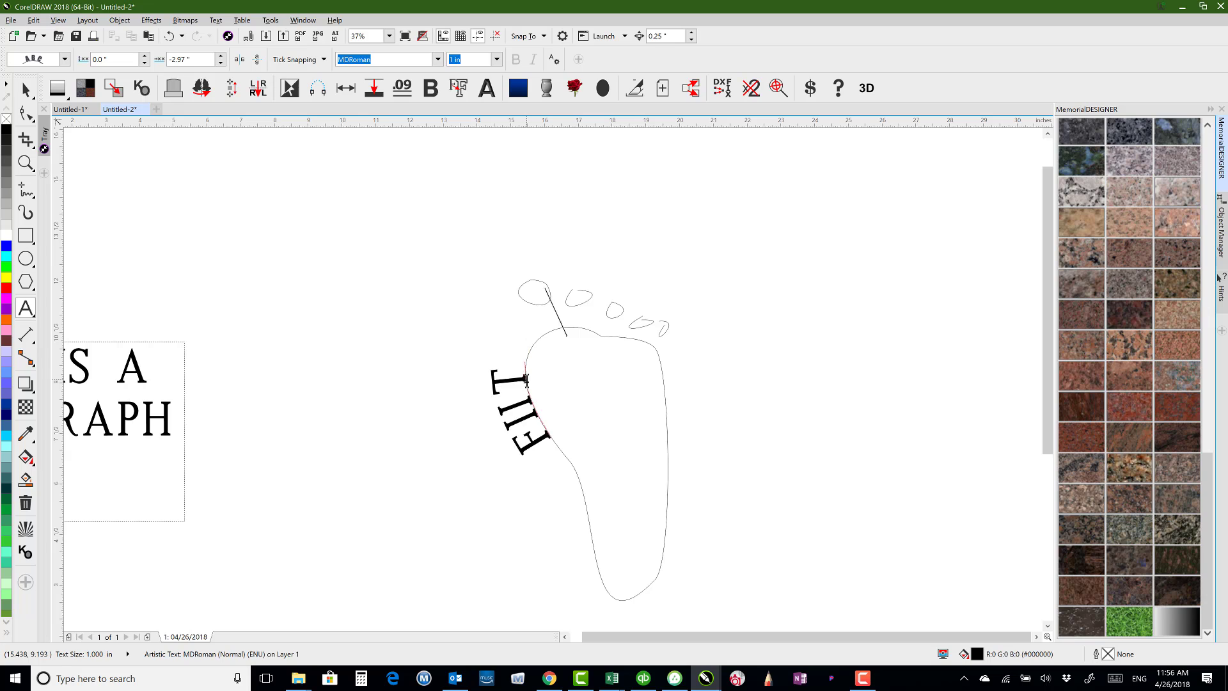
pyautogui.write(' TO PATH')
pyautogui.click(26, 90)
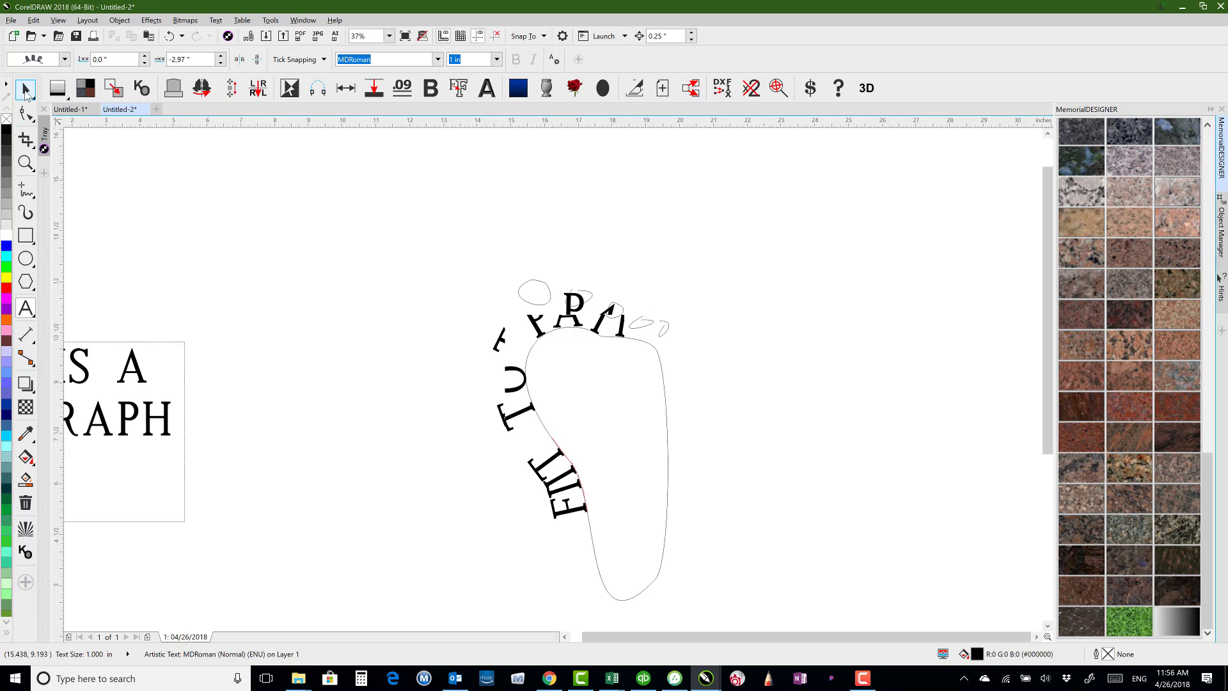
pyautogui.click(767, 216)
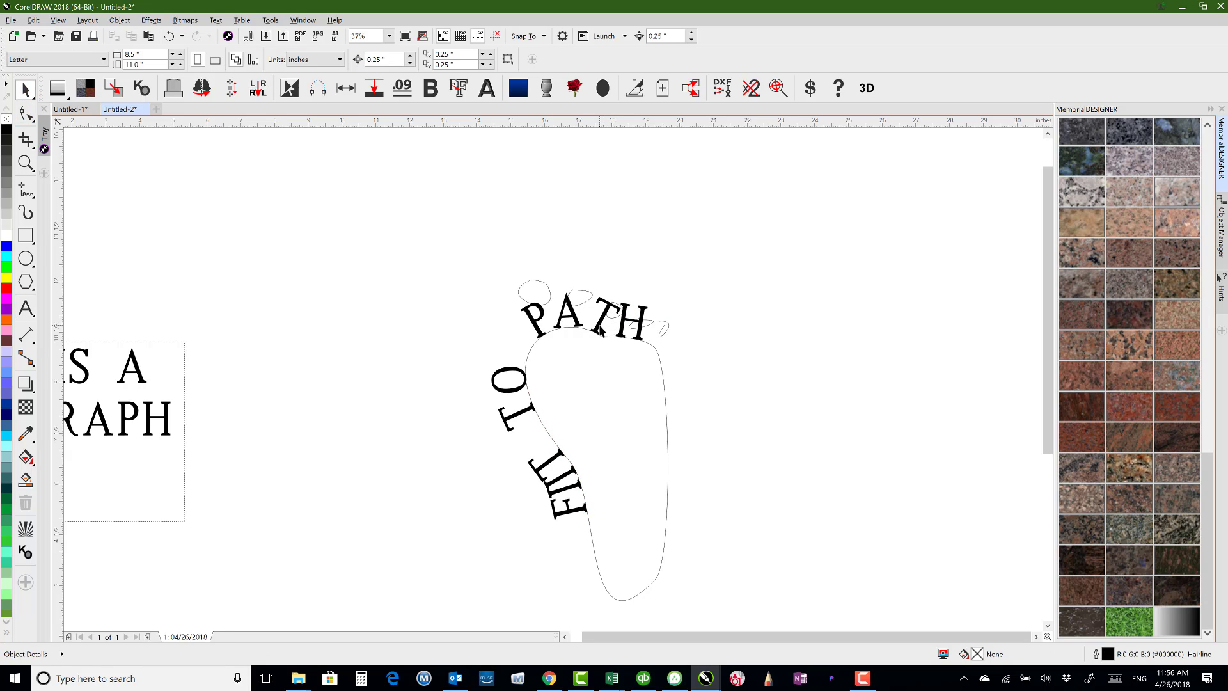
pyautogui.hotkey('ctrl', 'z')
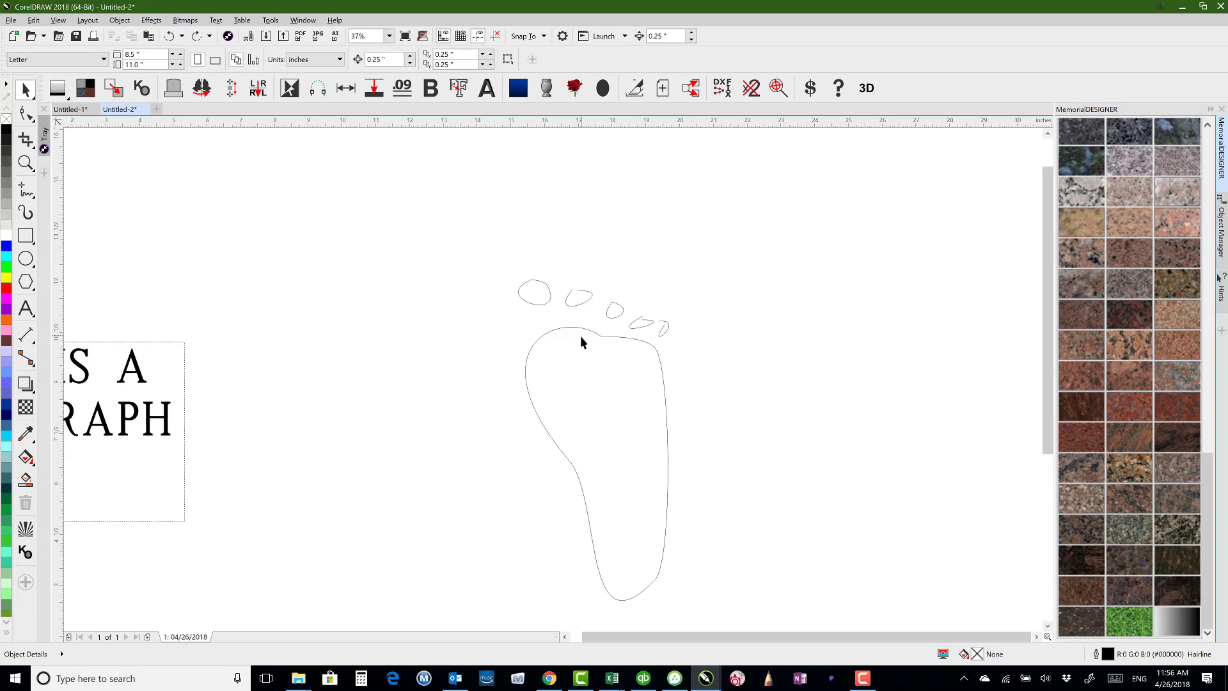
# - Add paragraph text inside the foot outline reading THIS IS A POEM ABOUT FEET
pyautogui.click(533, 343)
pyautogui.click(304, 343)
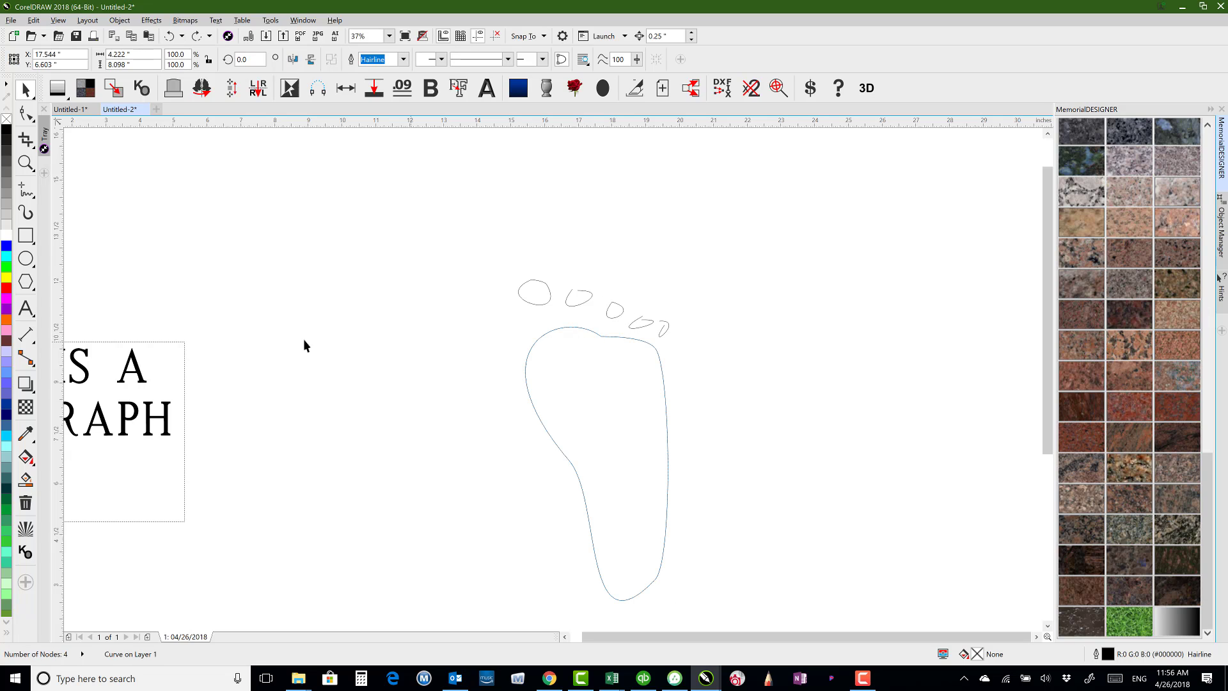
pyautogui.click(27, 310)
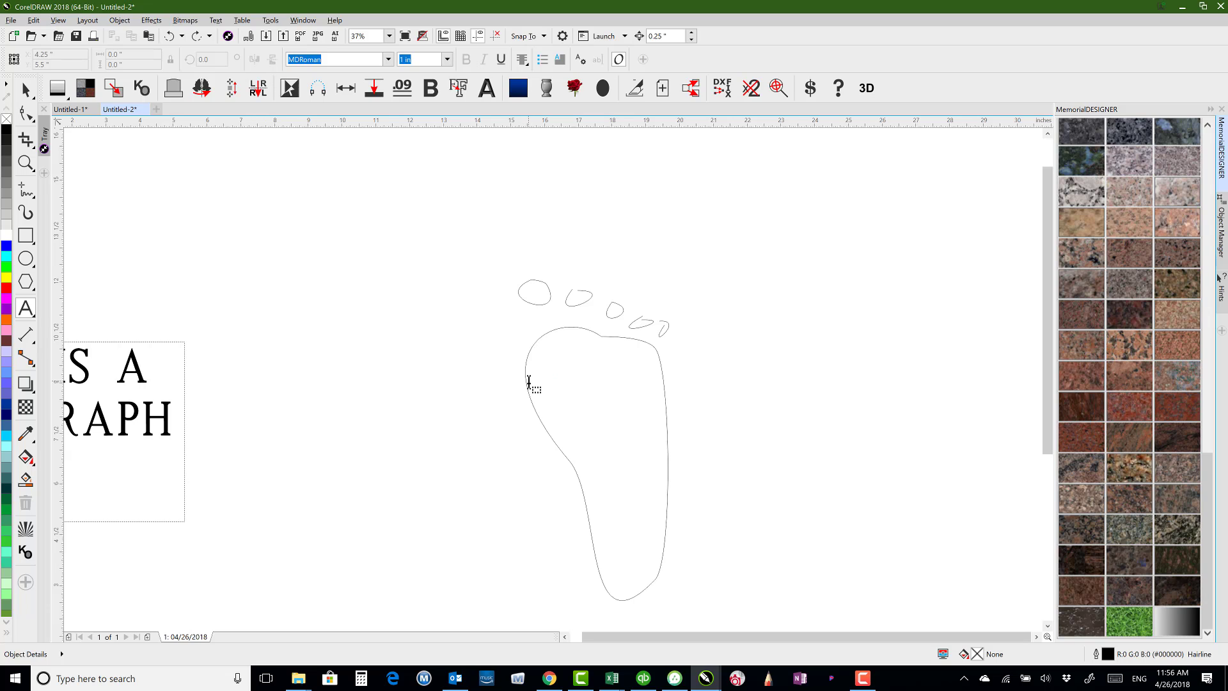
pyautogui.click(529, 382)
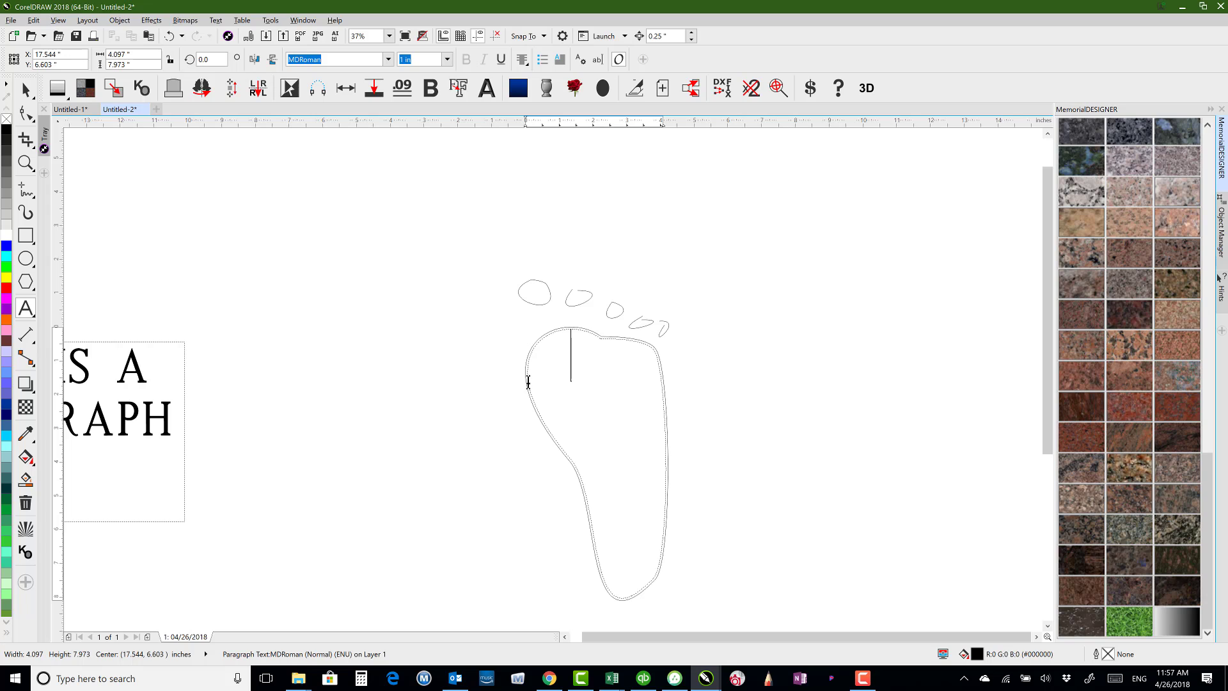
pyautogui.write('THIS IS A PO')
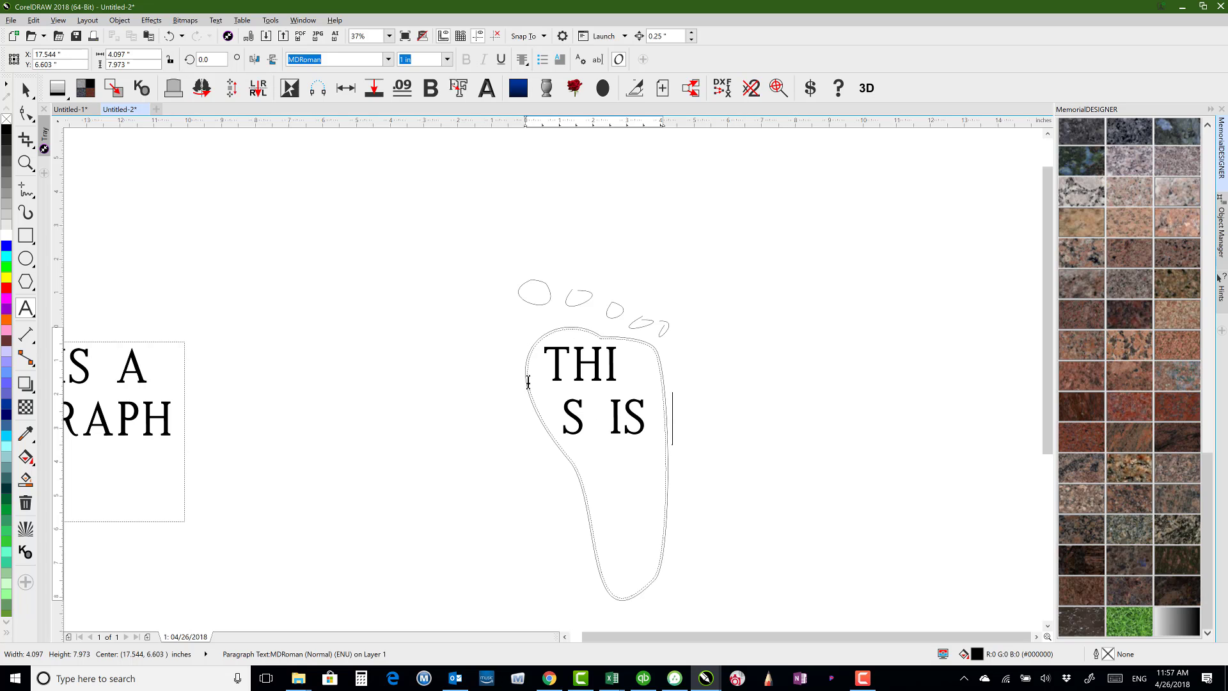
pyautogui.press('BackSpace')
pyautogui.press('BackSpace')
pyautogui.click(26, 90)
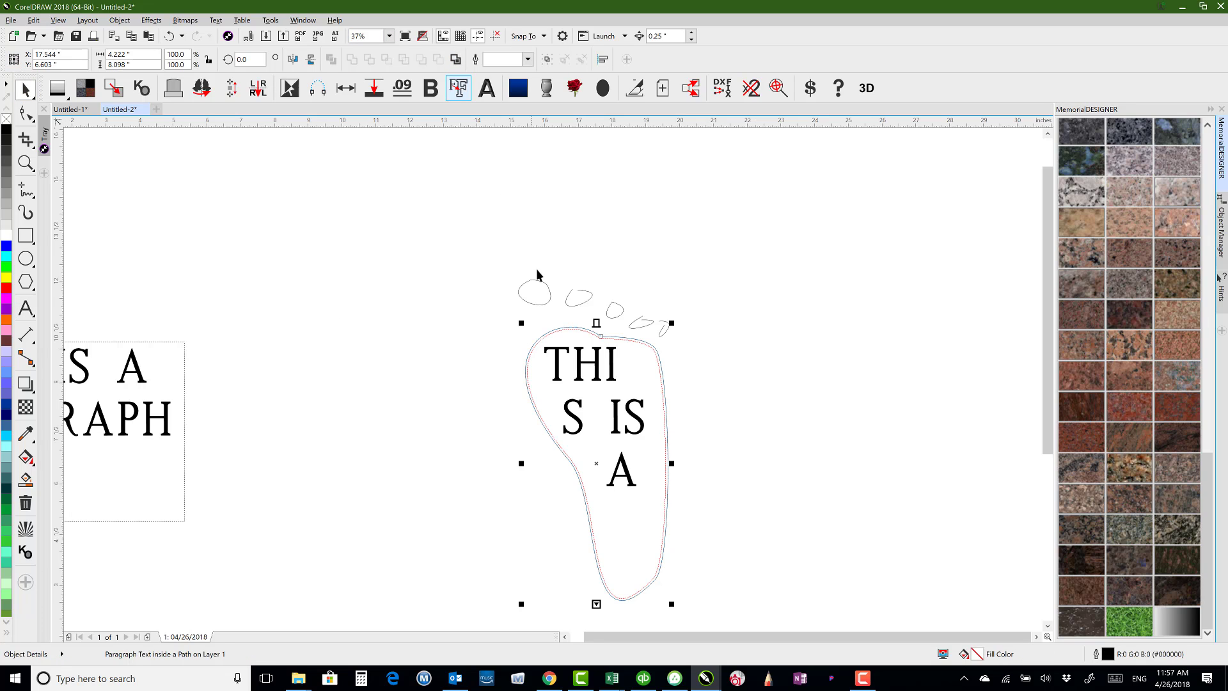
# - Set the size of all the text inside the foot outline to 0.25 in
pyautogui.click(483, 328)
pyautogui.click(557, 358)
pyautogui.click(25, 308)
pyautogui.click(549, 356)
pyautogui.hotkey('ctrl', 'a')
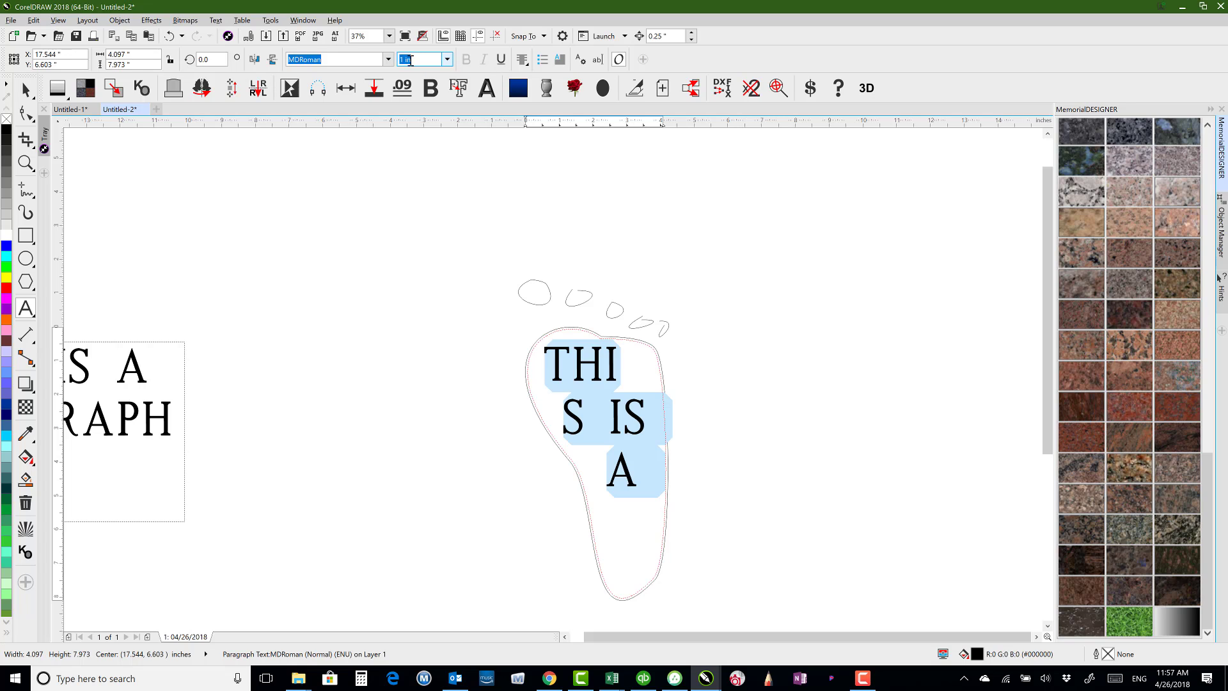
pyautogui.moveTo(400, 61); pyautogui.dragTo(421, 62)
pyautogui.write('.2')
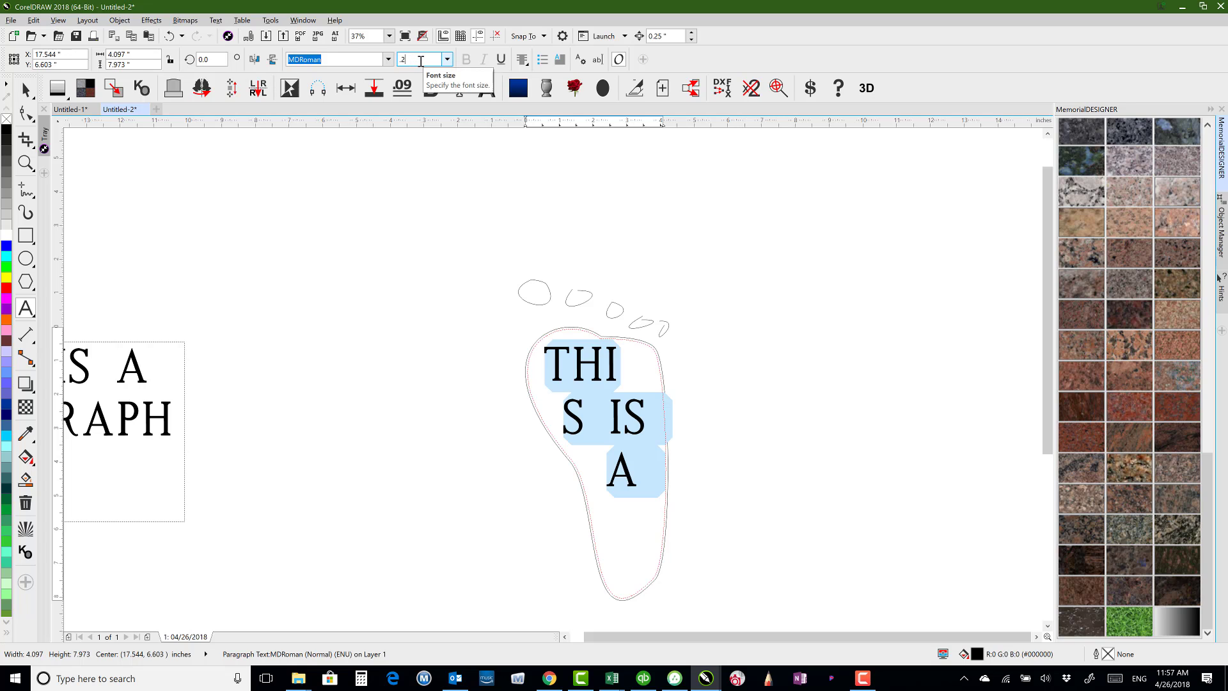
pyautogui.write('5')
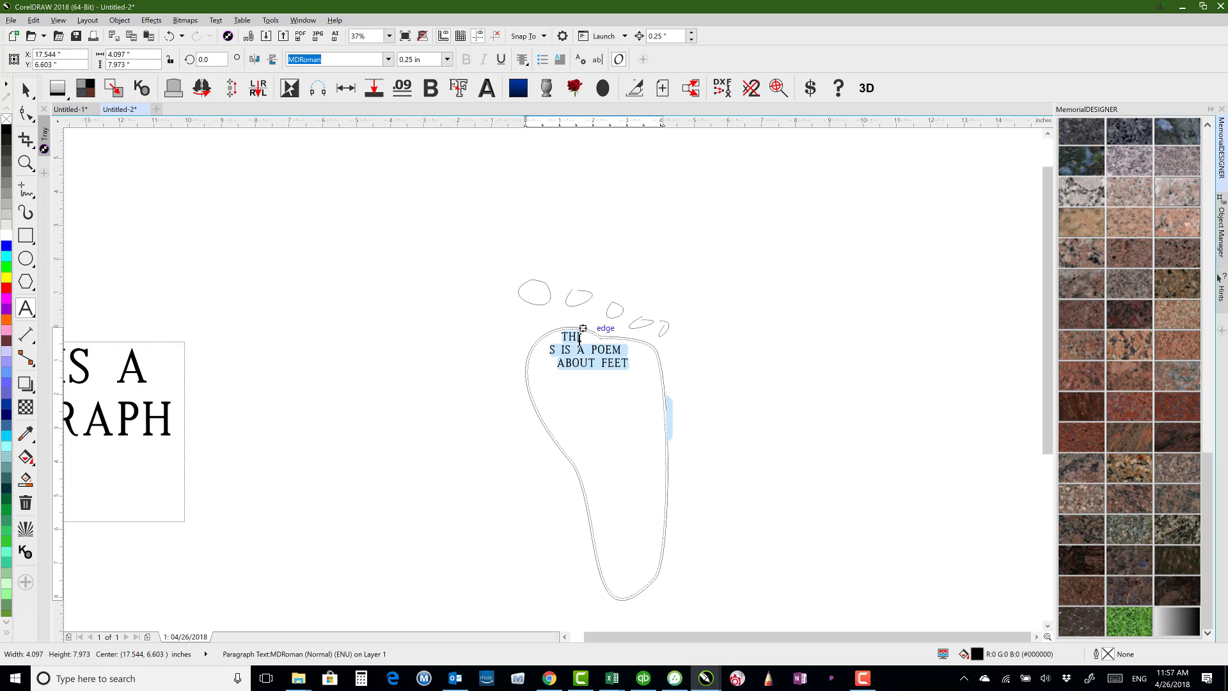
# - Rejoin the split word THIS by starting the poem text one line lower inside the foot outline
pyautogui.click(581, 338)
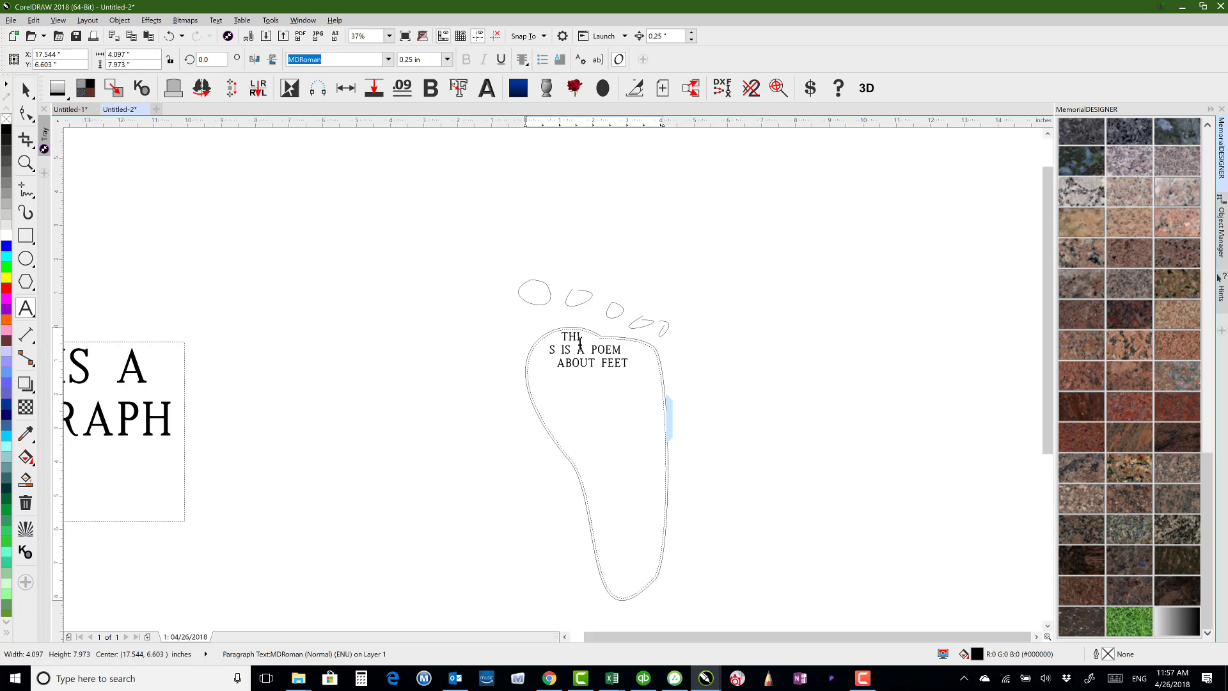
pyautogui.press('Delete')
pyautogui.write('S')
pyautogui.click(565, 337)
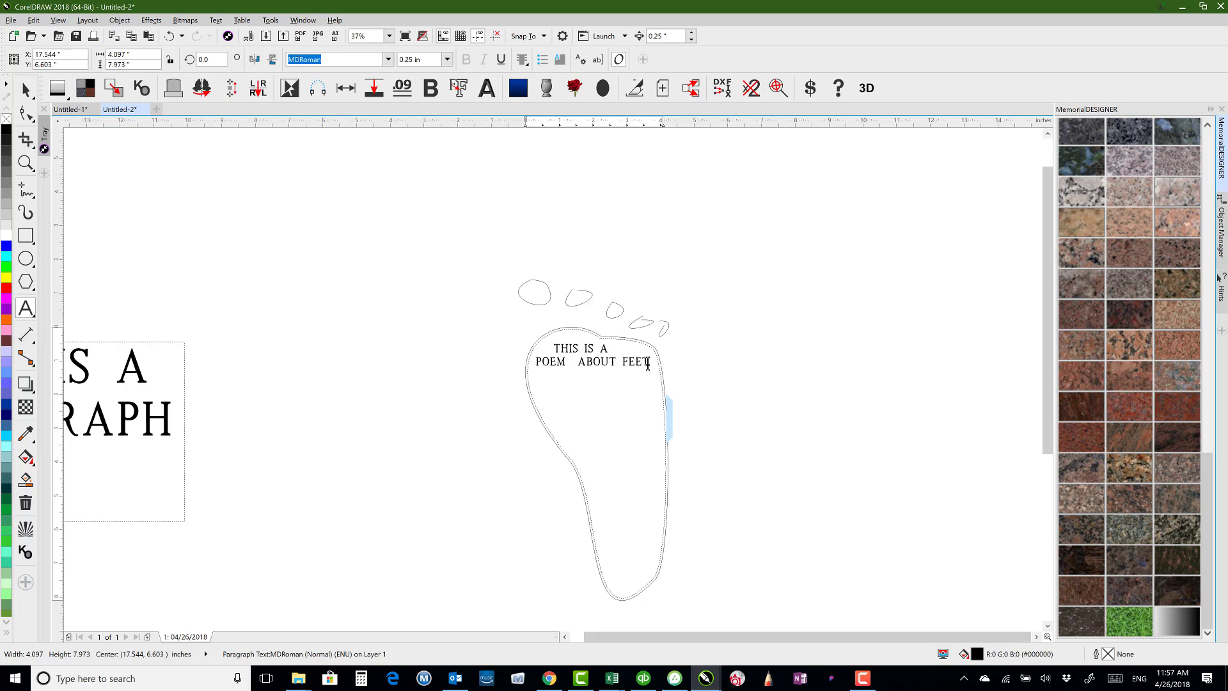
# - Continue the poem with IT IS A REALLY GREAT POEM and random filler letters until the text fills the foot down to the heel
pyautogui.press('Return')
pyautogui.write('IT IS ')
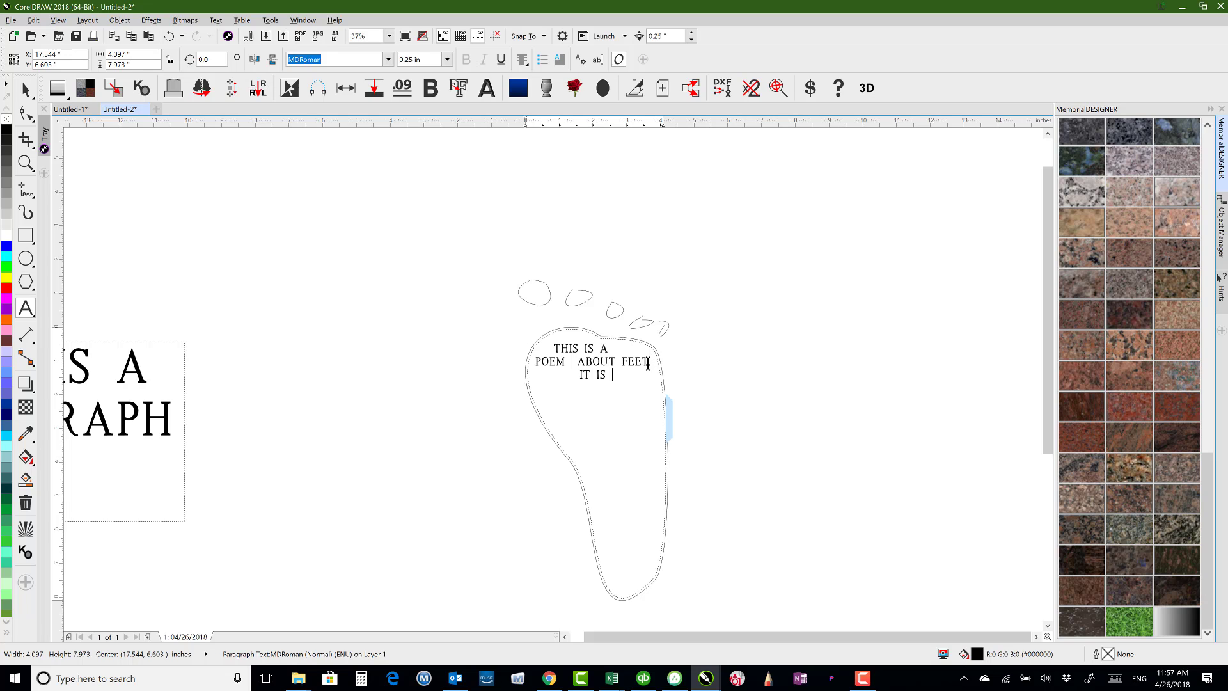
pyautogui.write('A REALLY GREAT POEA')
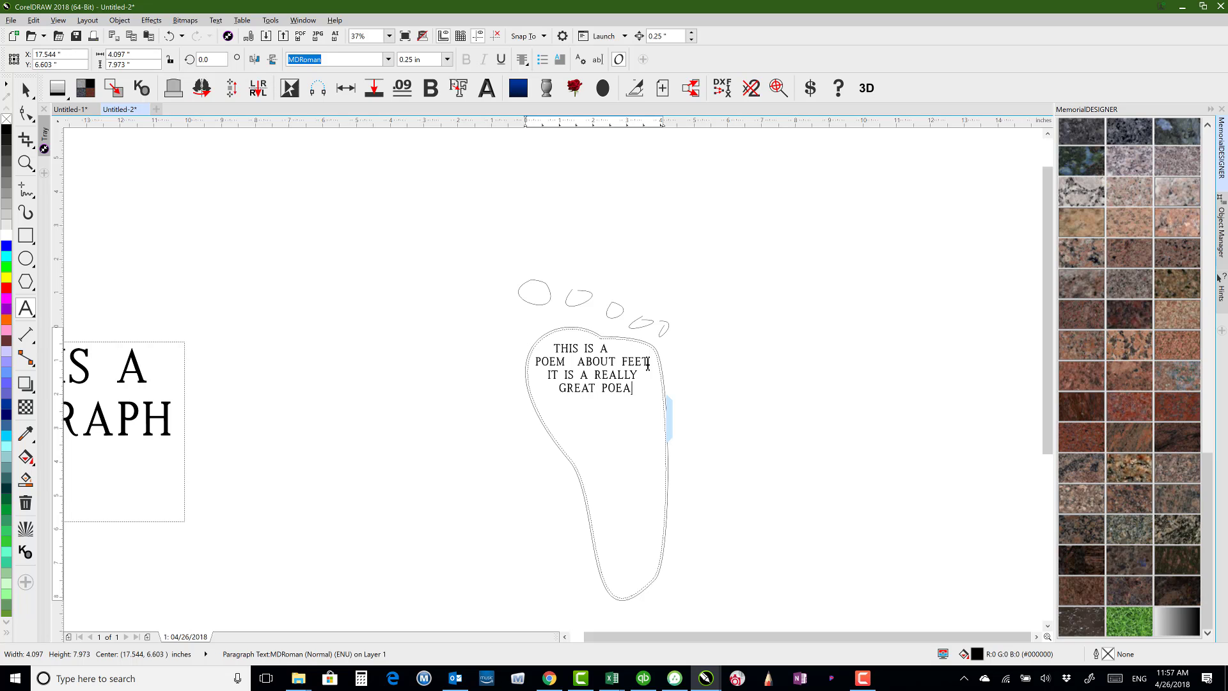
pyautogui.press('BackSpace')
pyautogui.write('M AS;LDKF')
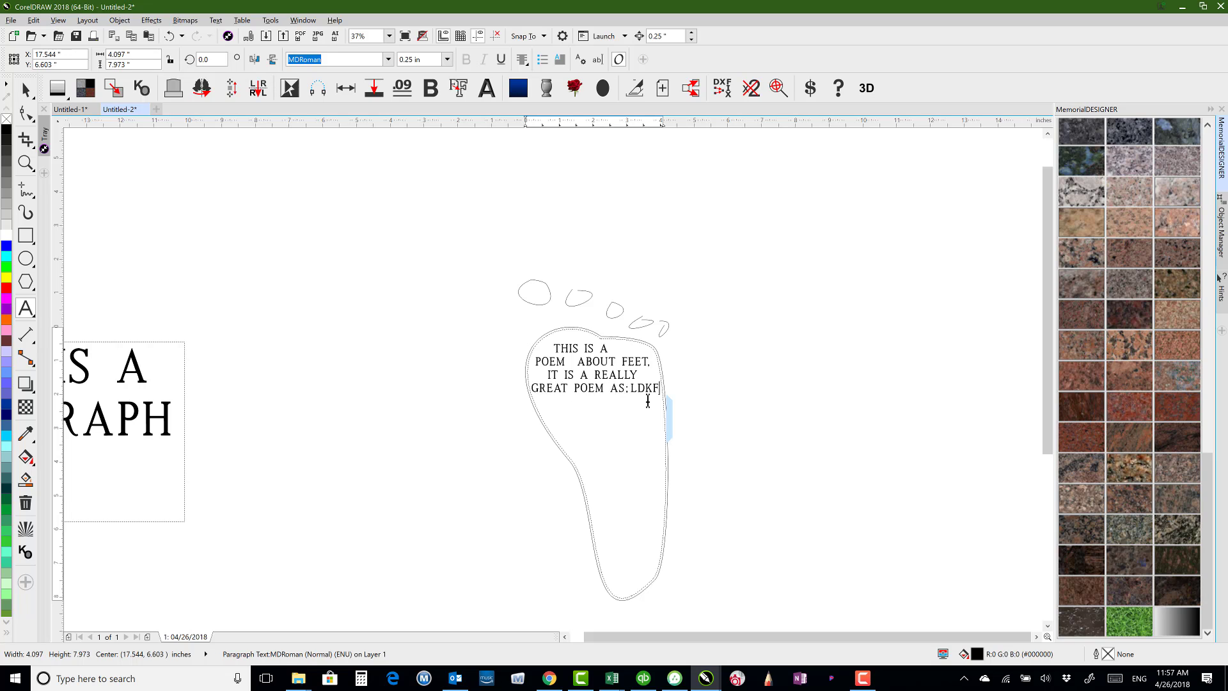
pyautogui.write("ASDF;LADS;KFLJADFL'ADSKFJ;LDJFAS;DLFJSA;L")
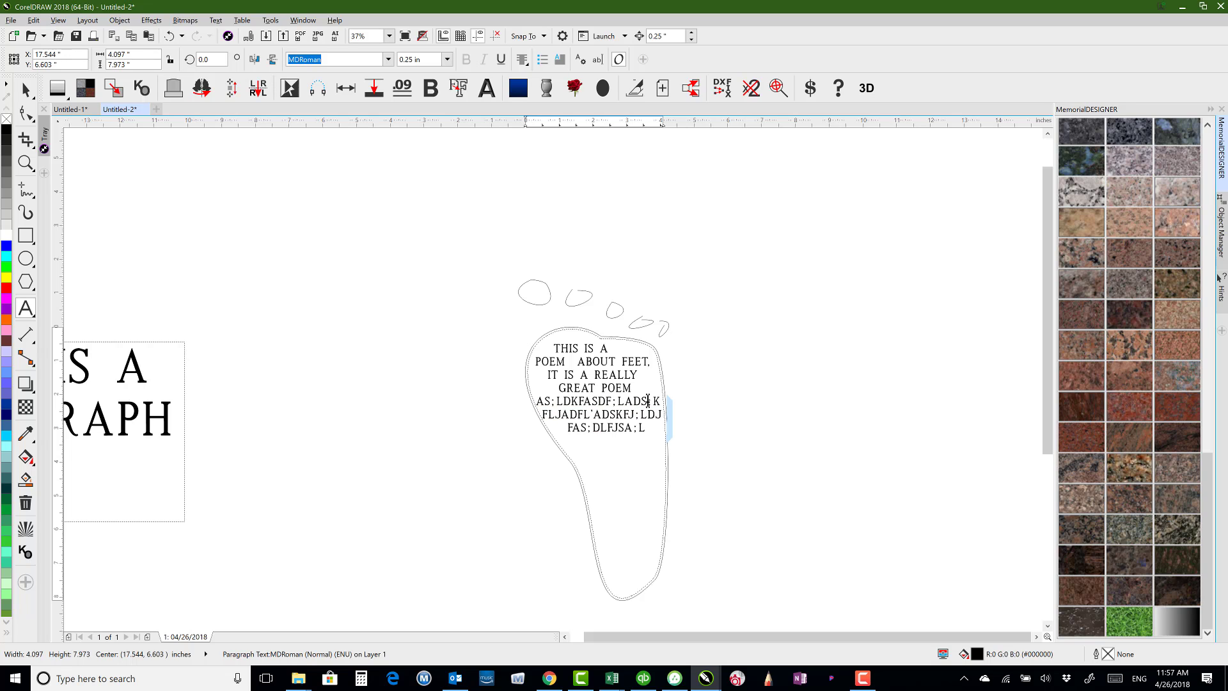
pyautogui.write('DFKSADKFLHDLKFHSADF;DLHFDJFLADKJF;LADHFKLASDHFK')
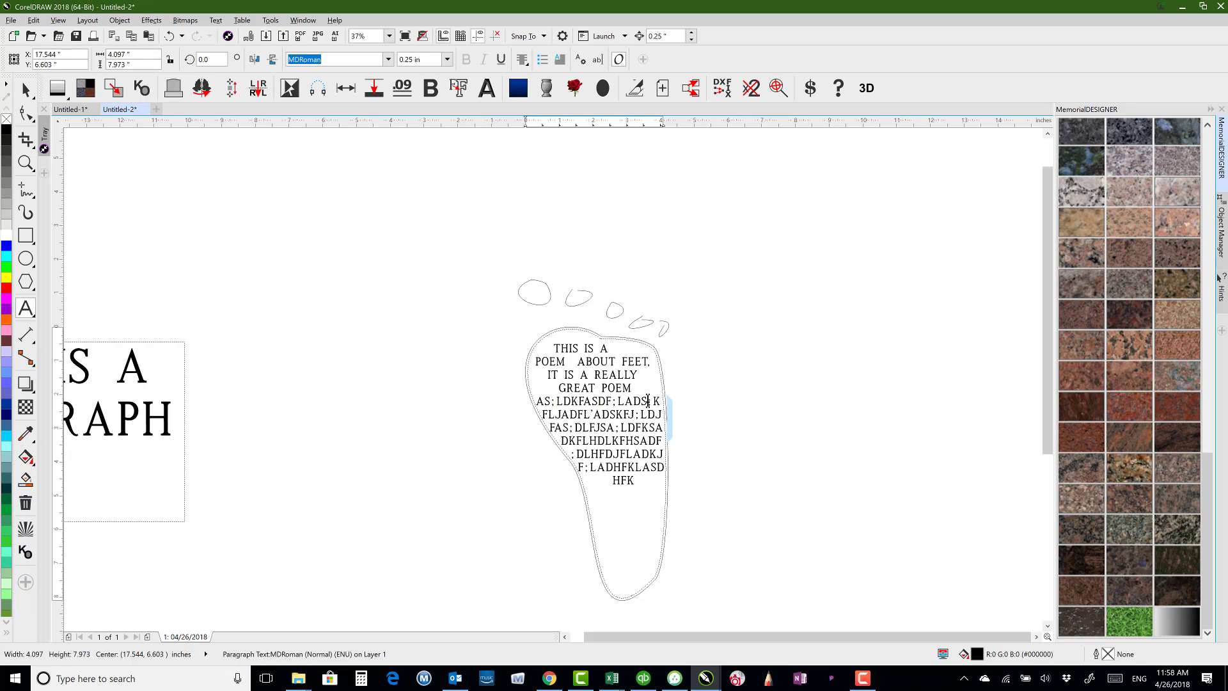
pyautogui.write("SJADJHFAS;LDFKHA;SDLFHASD;FHASDFASHDF;ADFHASD;LFHASDLFAHSDFL'ASDHFSADL")
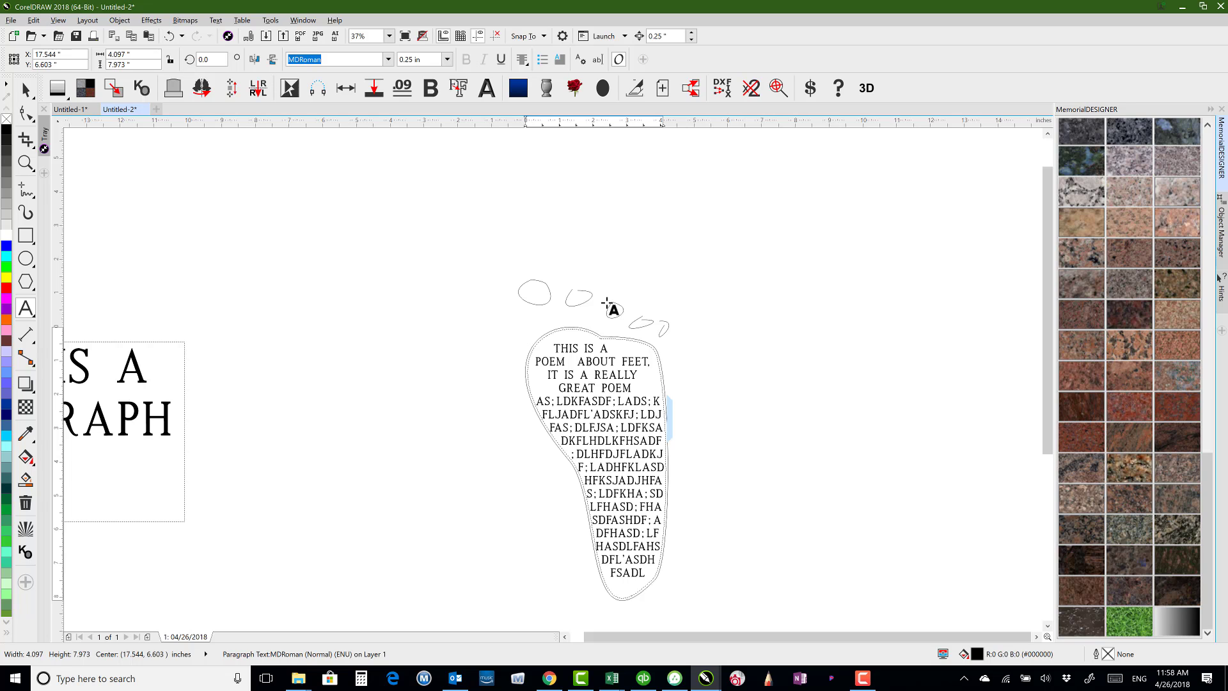
pyautogui.press('F4')
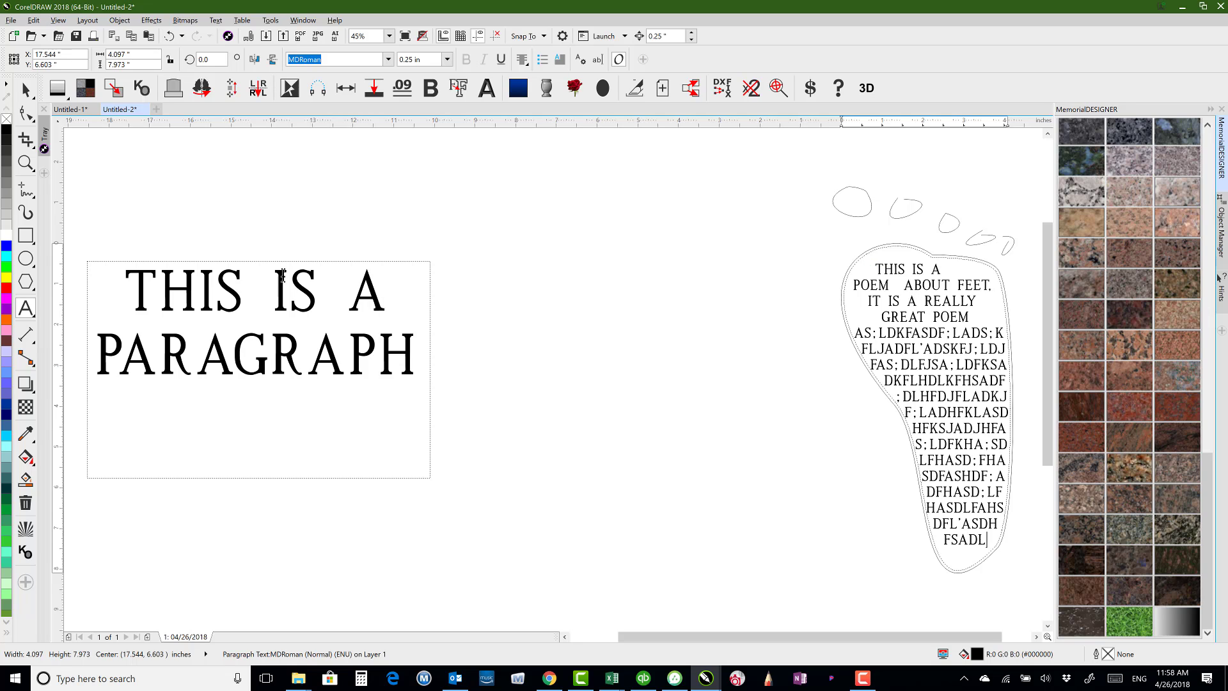
pyautogui.click(26, 91)
pyautogui.scroll(-3, 545, 386)
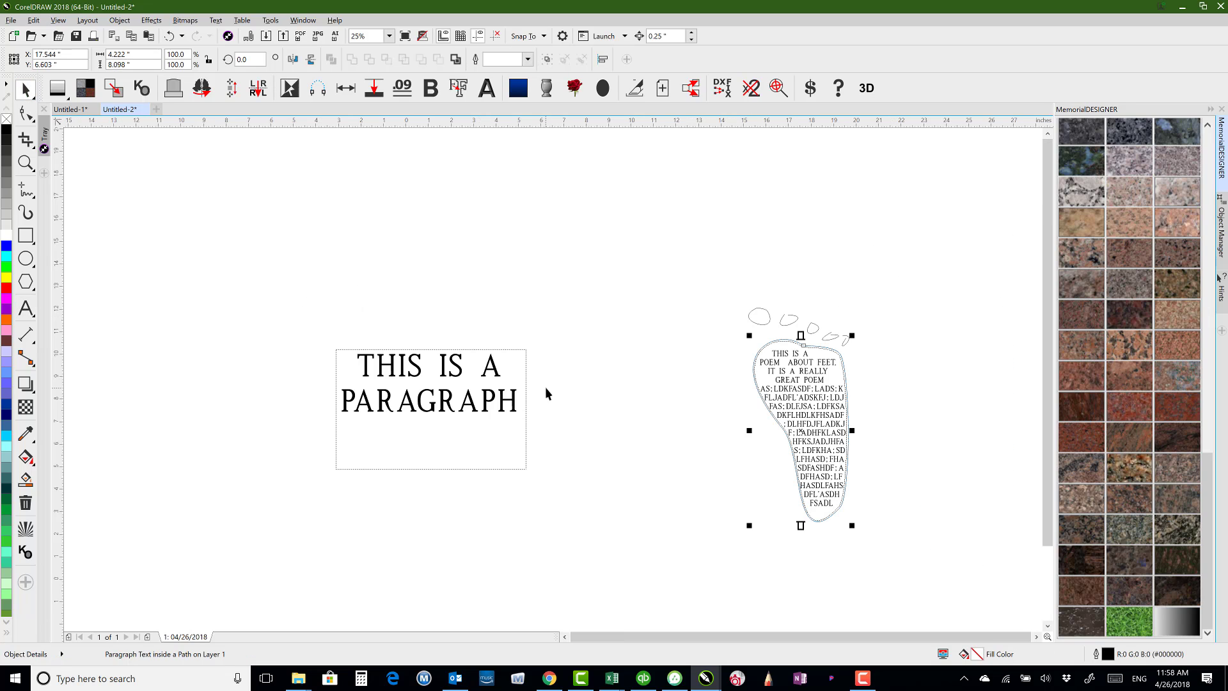
pyautogui.click(498, 366)
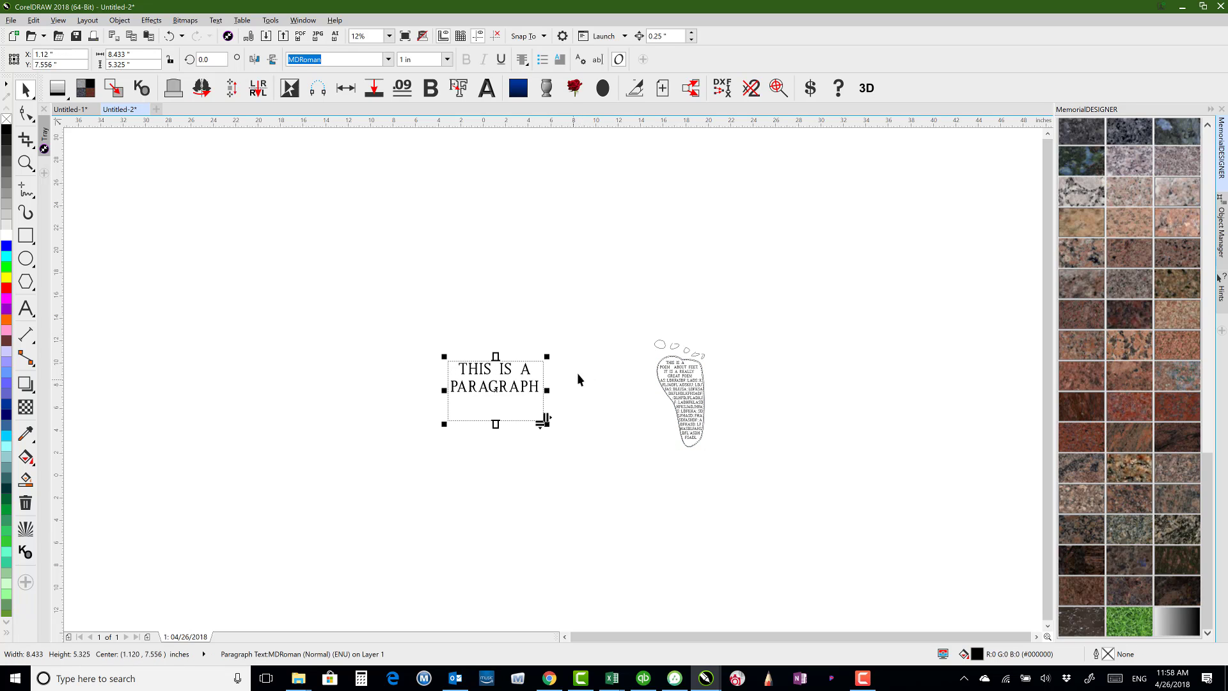
pyautogui.click(646, 327)
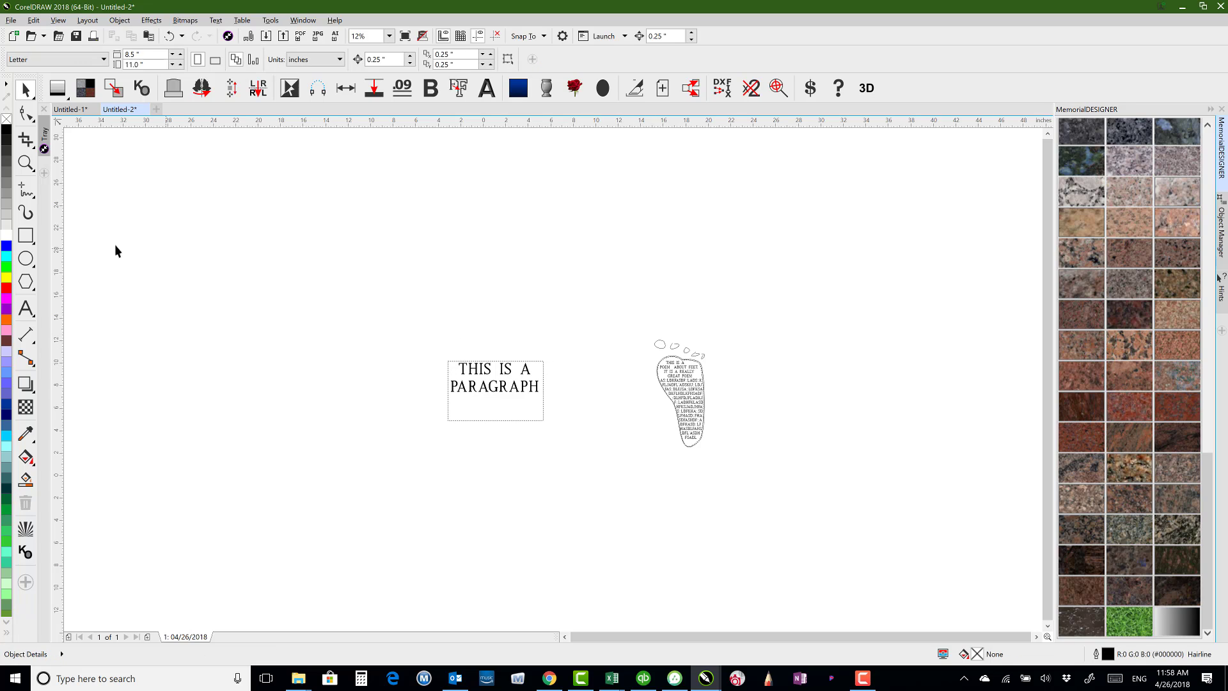
# - Add artistic text reading THIS IS ARTISTIC in the empty area above the rectangular paragraph frame
pyautogui.click(25, 309)
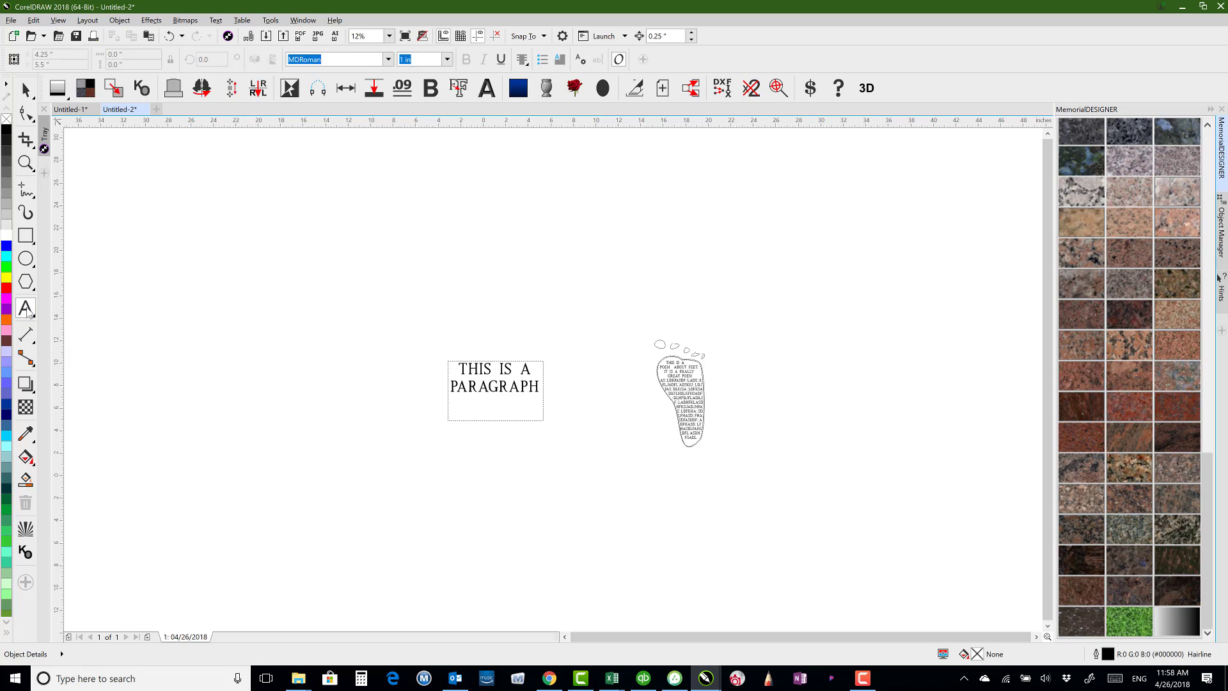
pyautogui.click(539, 304)
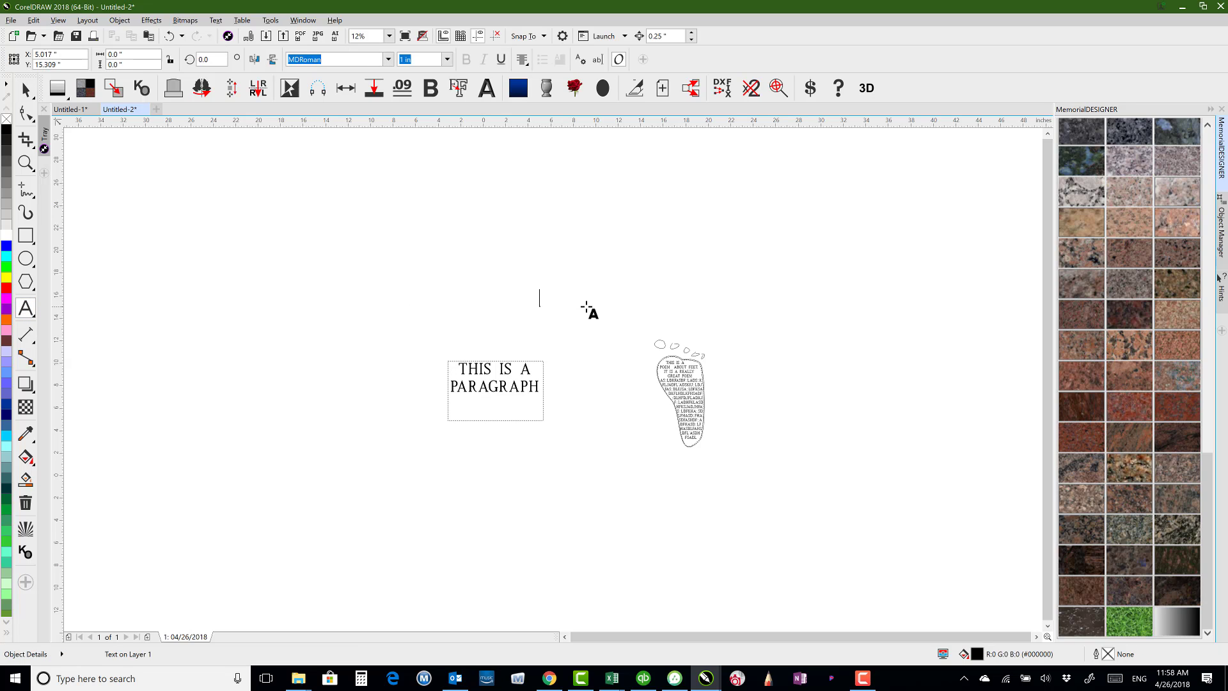
pyautogui.write('THI')
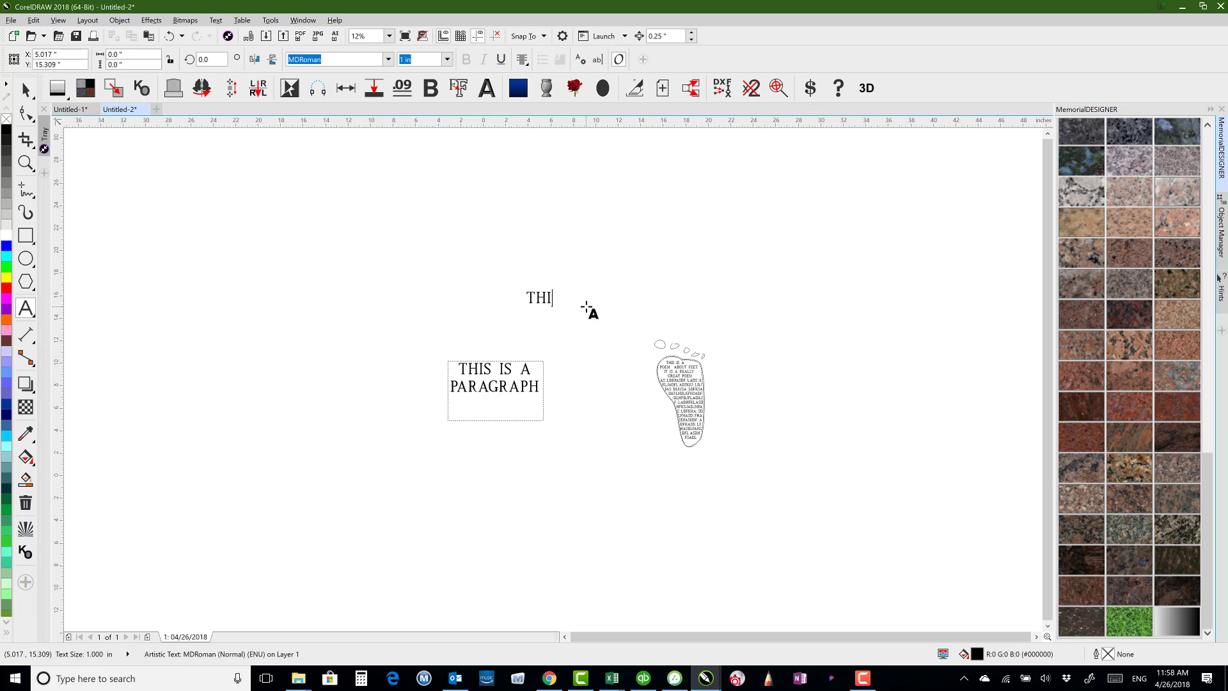
pyautogui.write('S IS ARTISTIC')
pyautogui.click(26, 90)
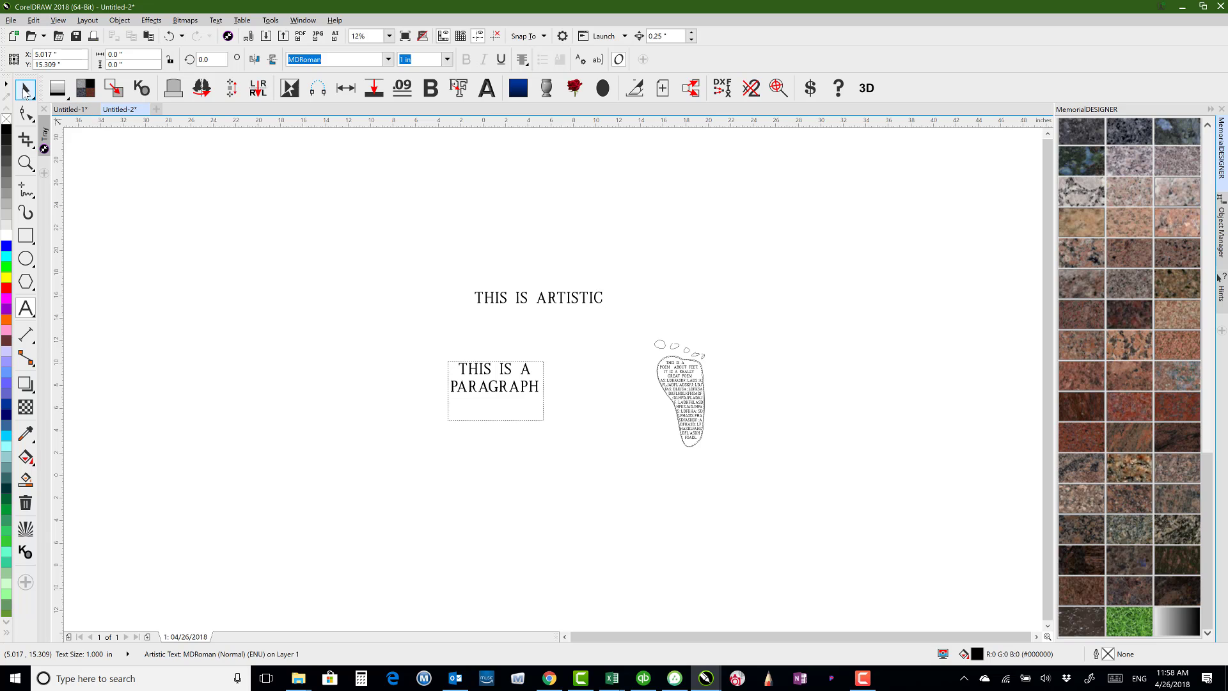
# - Move the THIS IS ARTISTIC text slightly down and tighten its letter spacing a little with the Shape tool
pyautogui.press('F4')
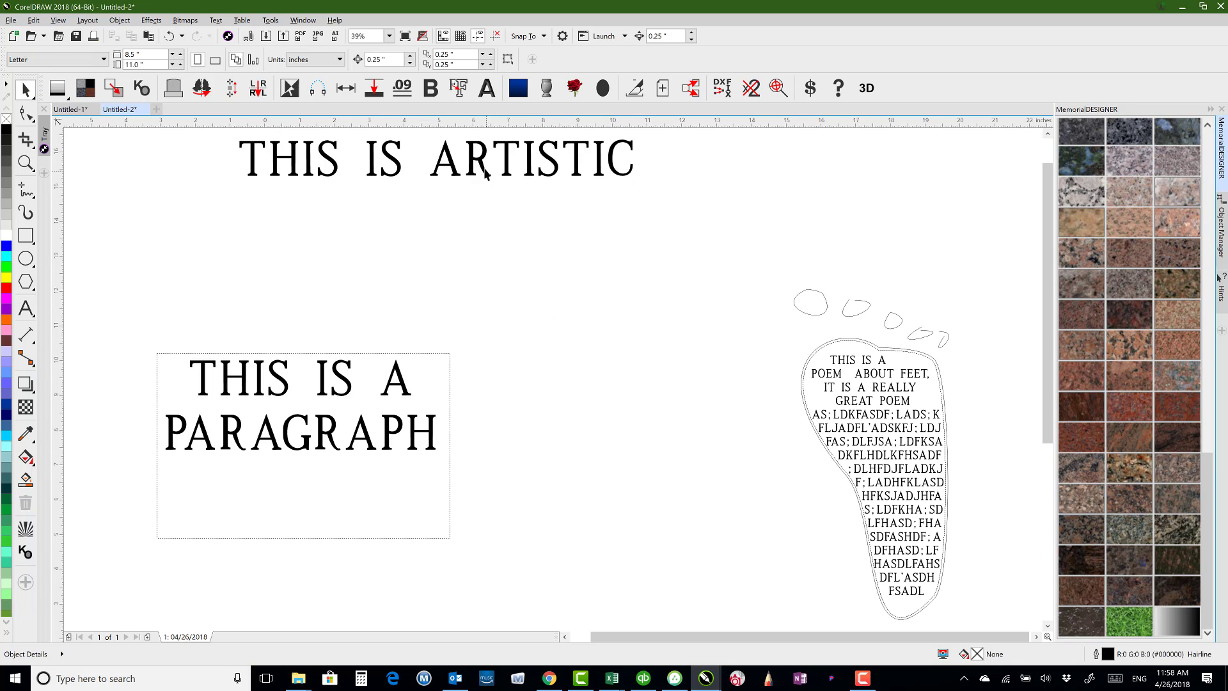
pyautogui.click(483, 171)
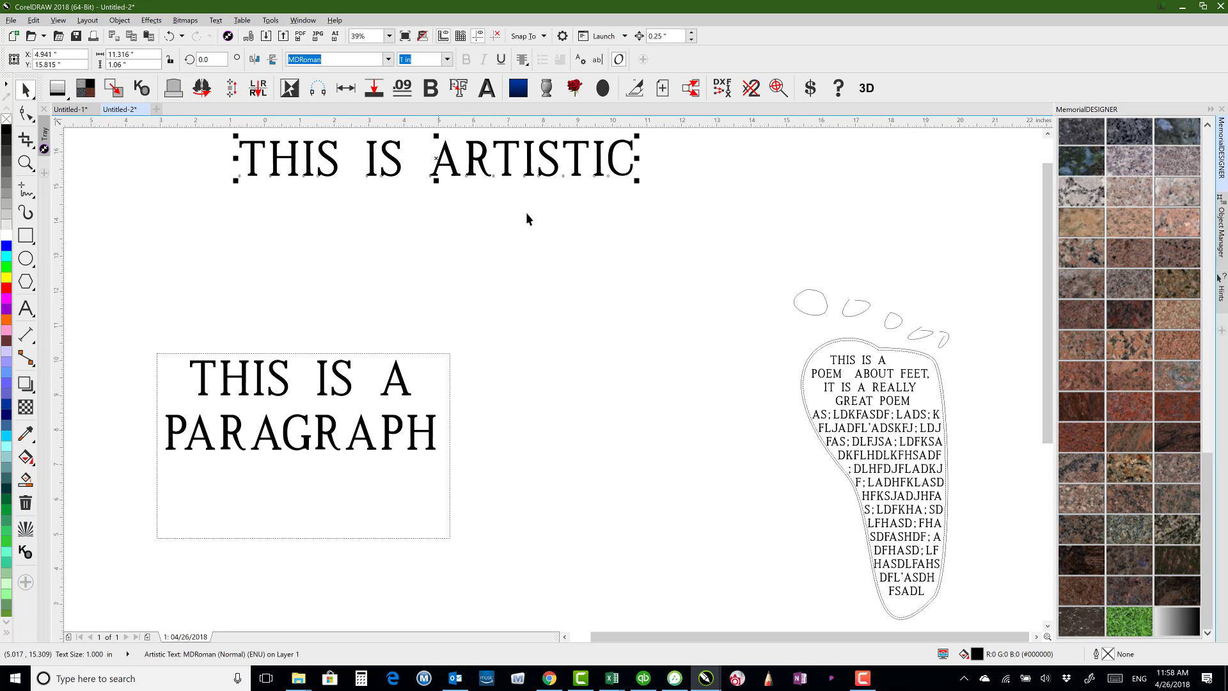
pyautogui.moveTo(505, 165); pyautogui.dragTo(500, 191)
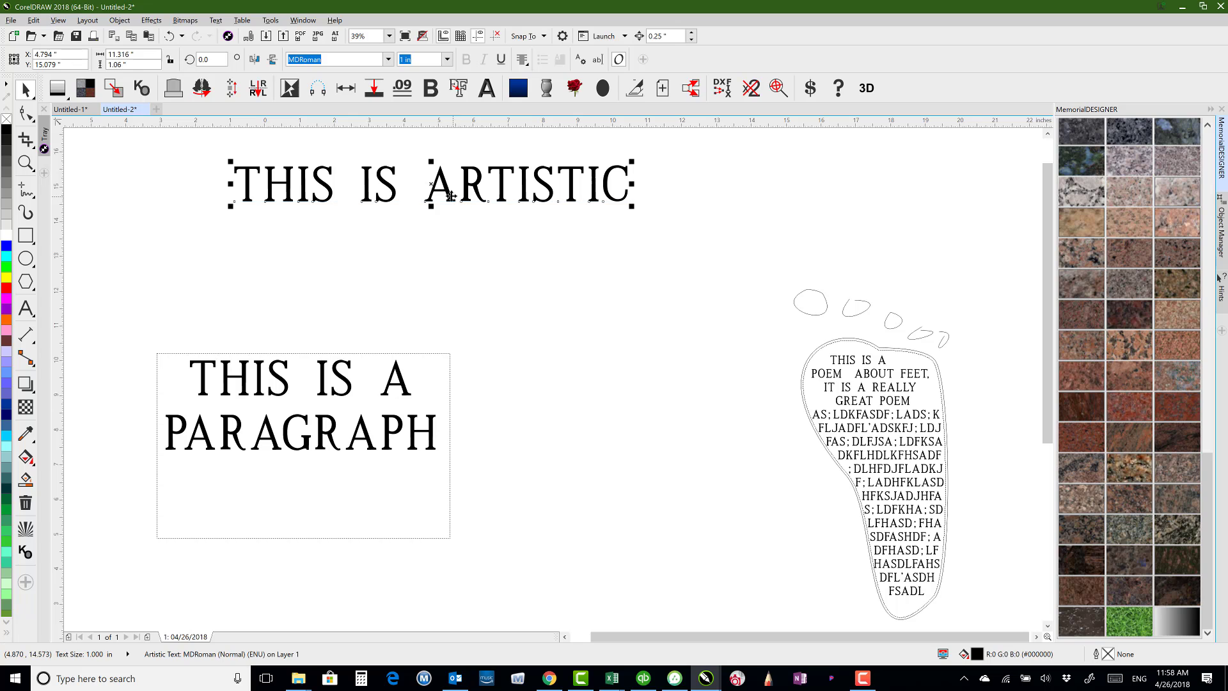
pyautogui.click(26, 114)
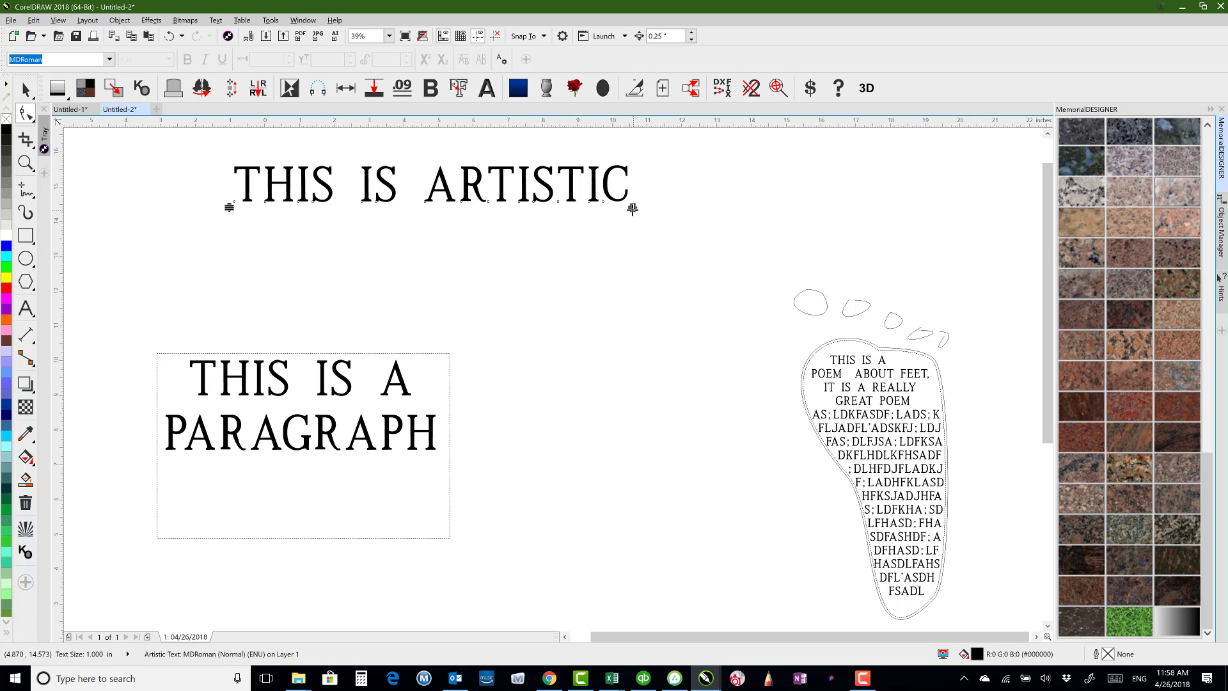
pyautogui.moveTo(632, 206)
pyautogui.mouseDown()
pyautogui.moveTo(676, 209)
pyautogui.moveTo(592, 211)
pyautogui.moveTo(636, 217)
pyautogui.moveTo(629, 224)
pyautogui.mouseUp()
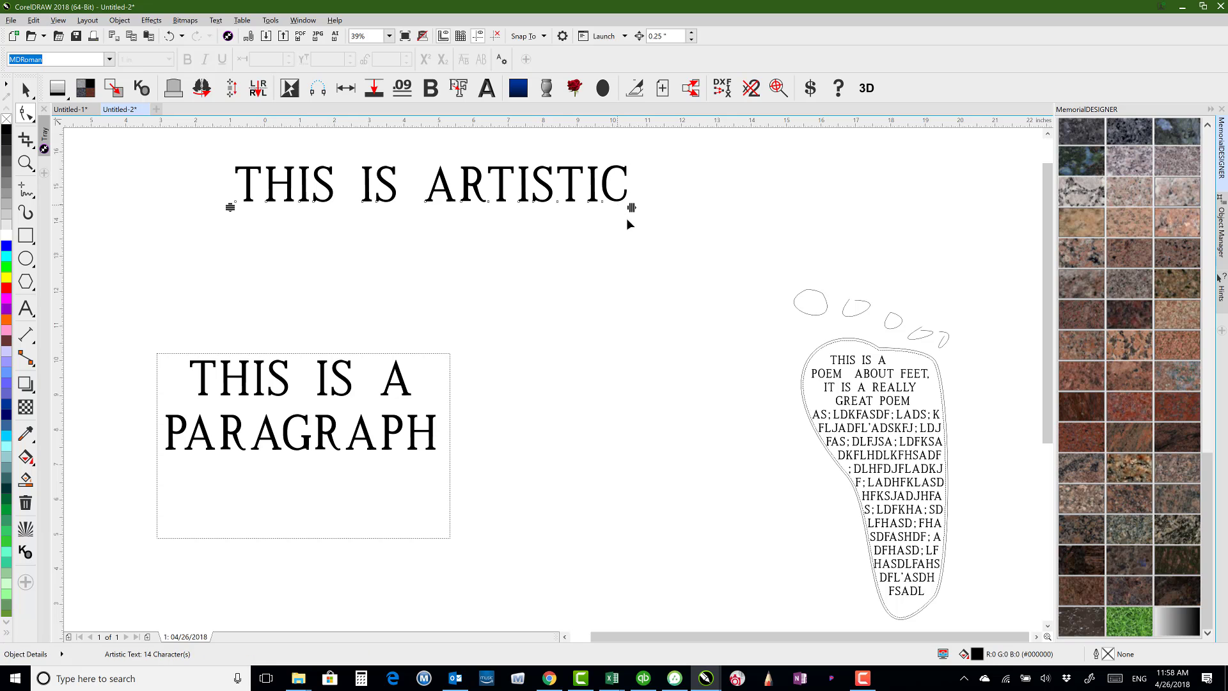
# - Try widening the letter spacing of the poem text inside the foot outline with the Shape tool, and undo the change
pyautogui.click(833, 382)
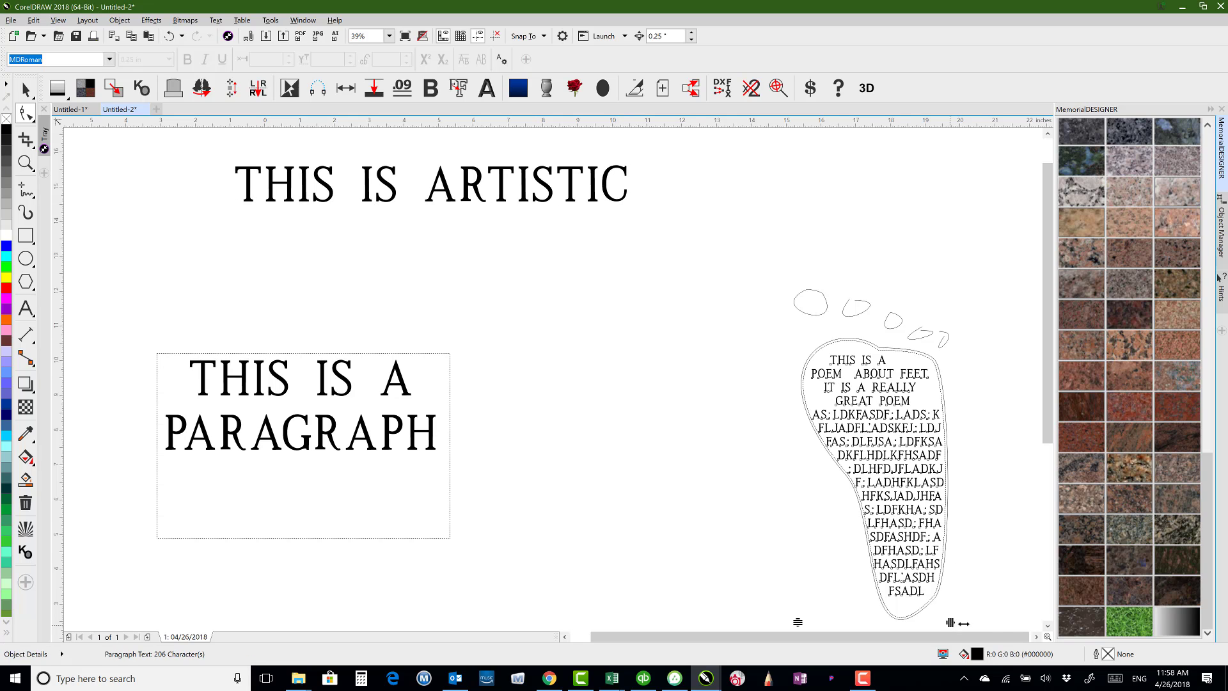
pyautogui.moveTo(959, 623)
pyautogui.mouseDown()
pyautogui.moveTo(1006, 625)
pyautogui.moveTo(959, 623)
pyautogui.moveTo(974, 624)
pyautogui.mouseUp()
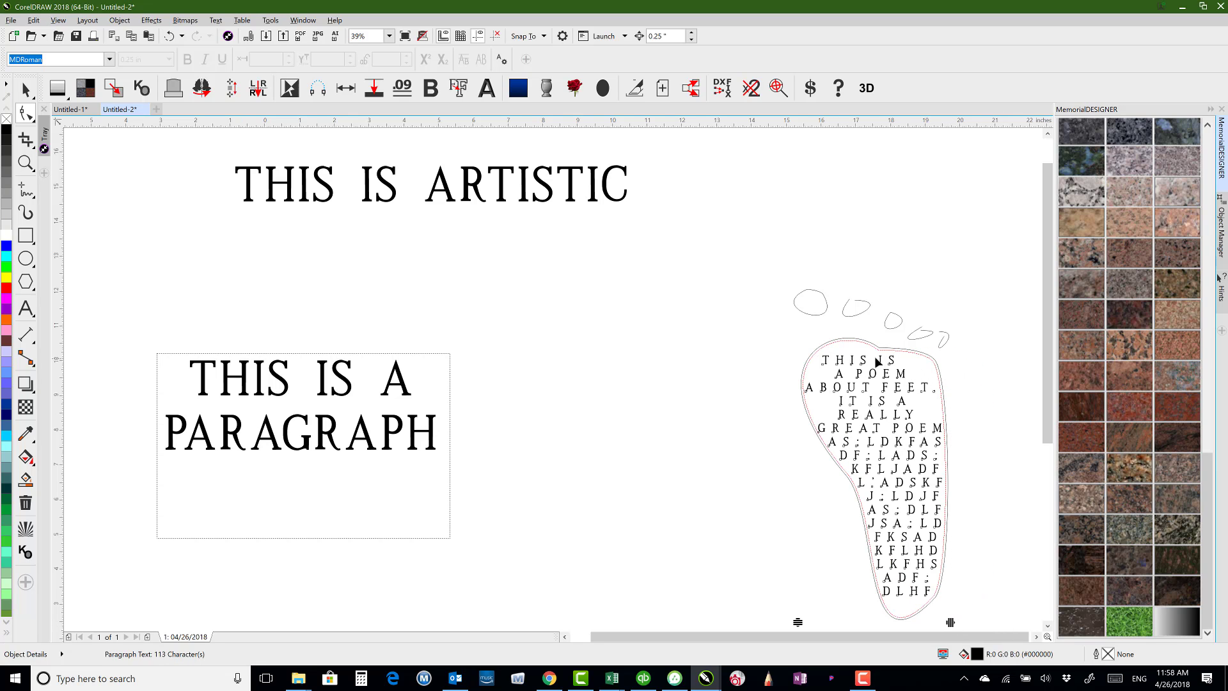
pyautogui.hotkey('ctrl', 'z')
pyautogui.hotkey('ctrl', 'z')
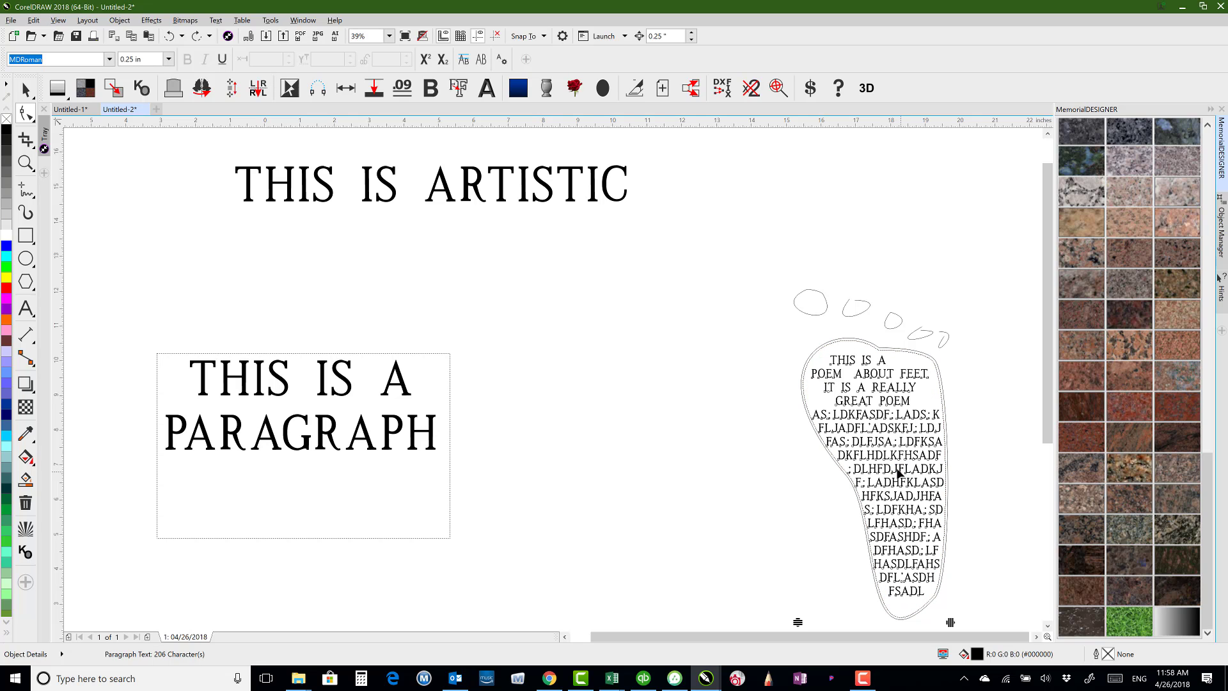
# - Convert the THIS IS A PARAGRAPH text in the rectangular frame to artistic text and deselect it
pyautogui.click(26, 90)
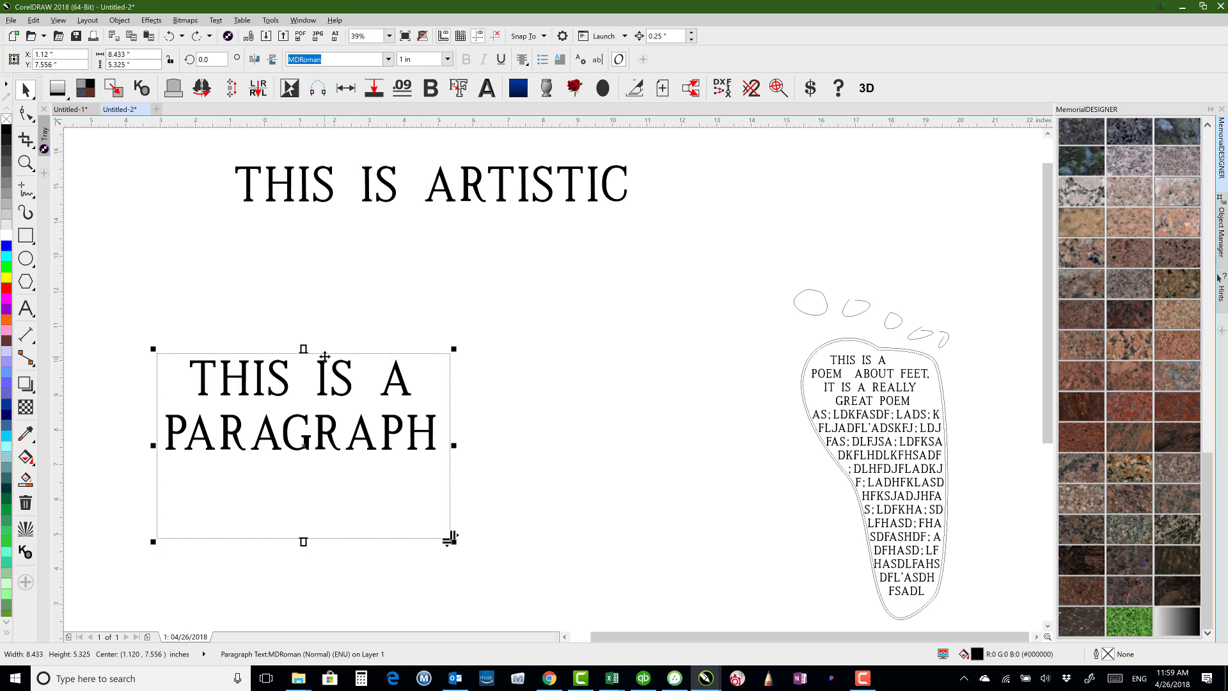
pyautogui.click(214, 21)
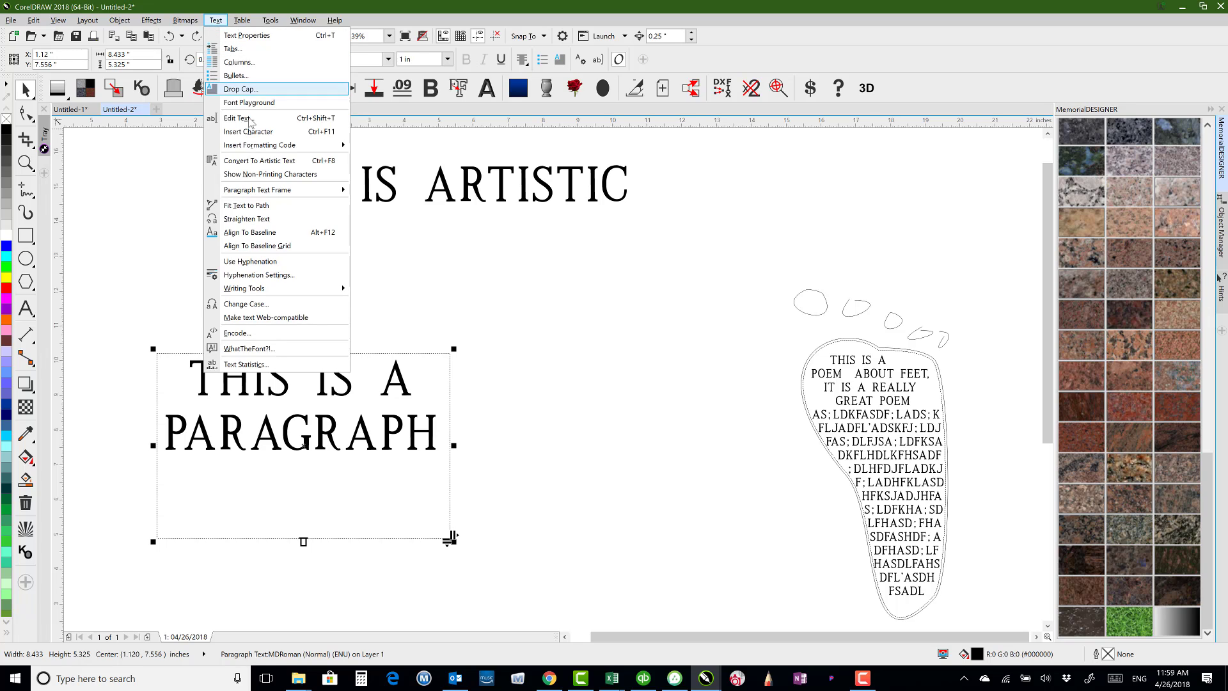
pyautogui.click(277, 164)
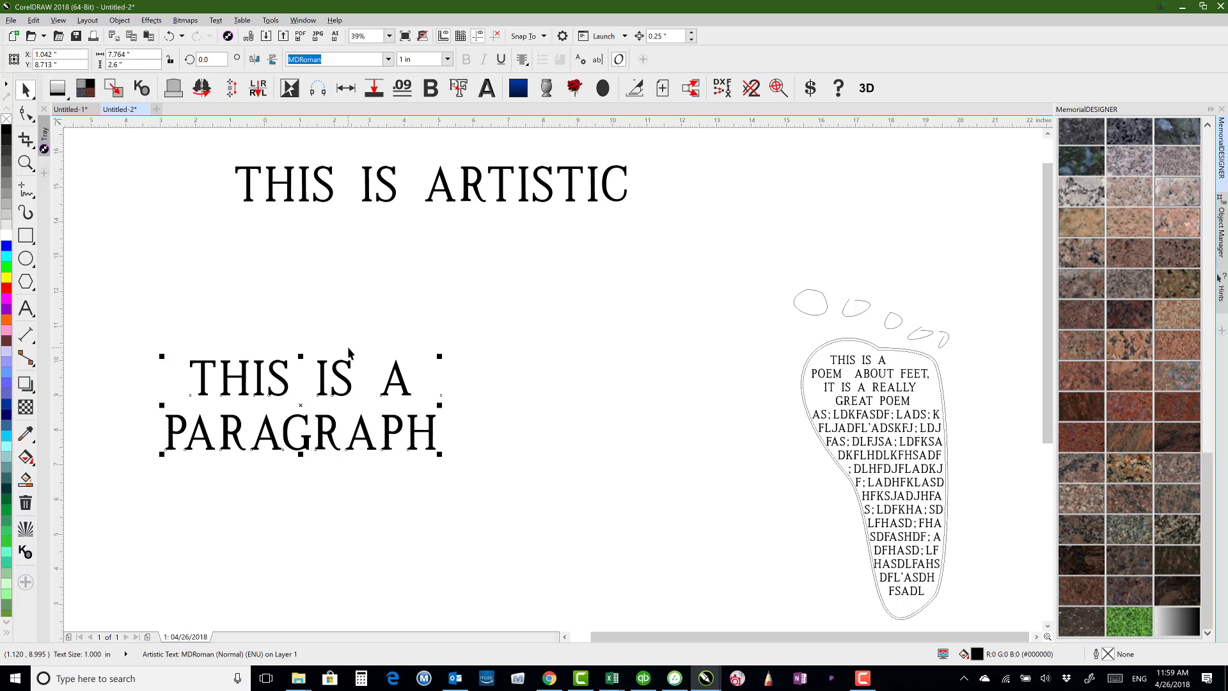
pyautogui.press('Escape')
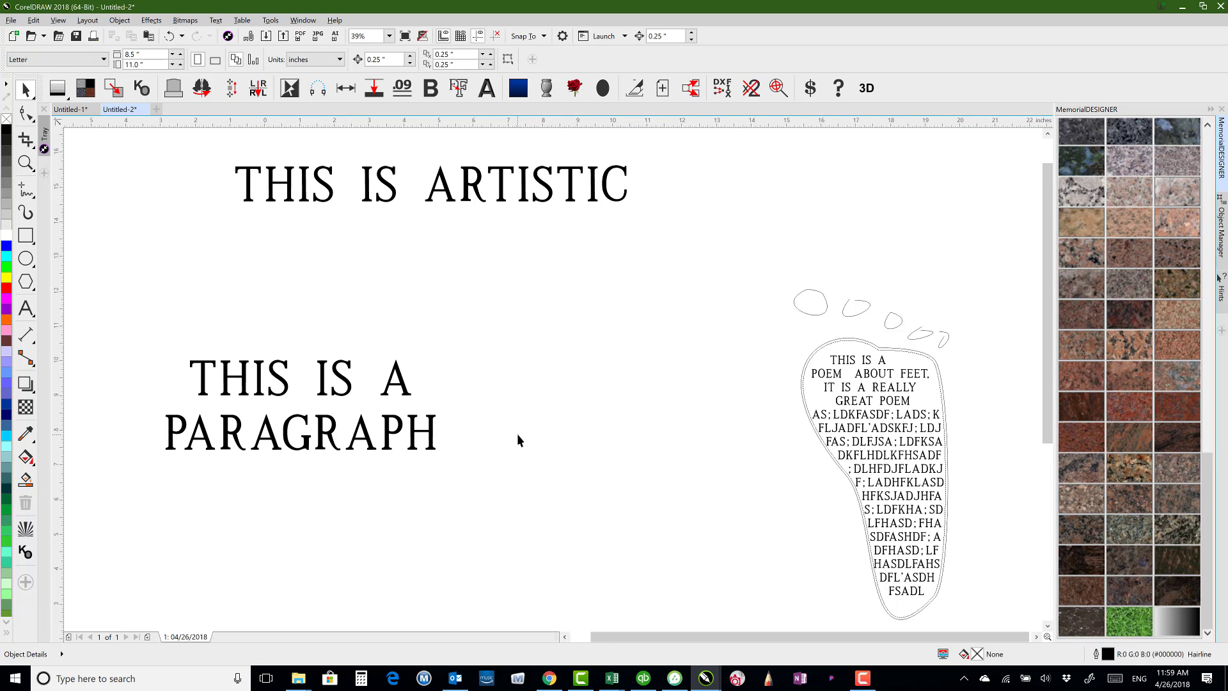
pyautogui.scroll(1, 517, 434)
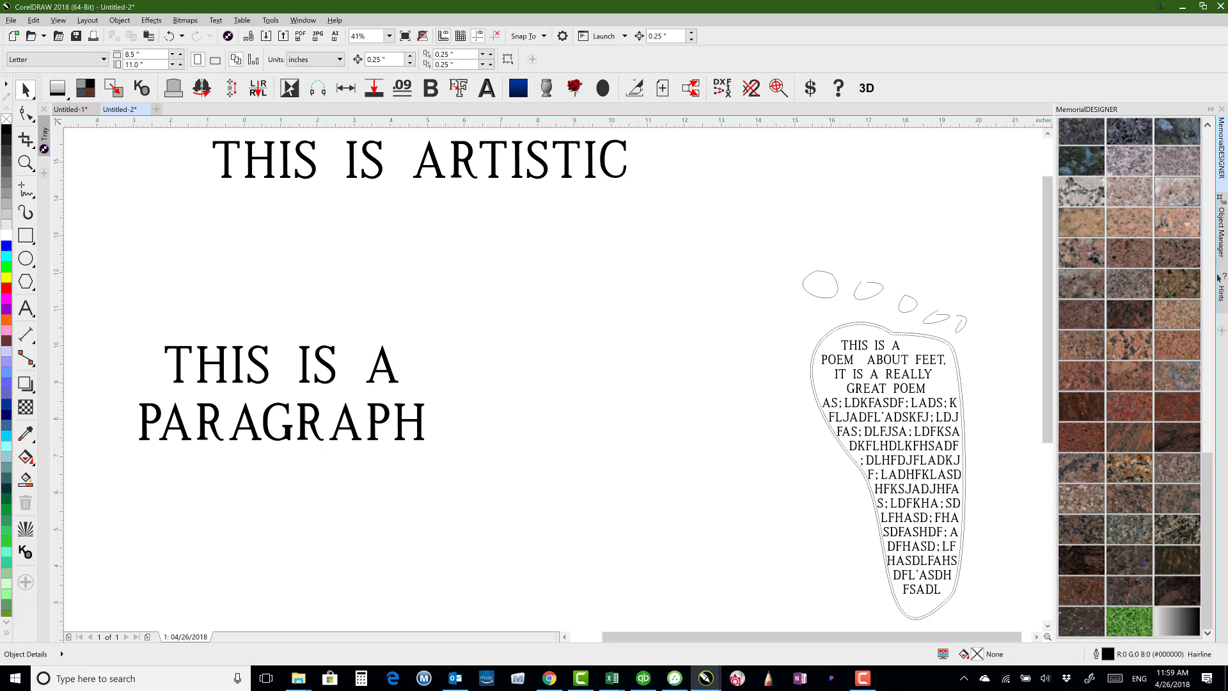